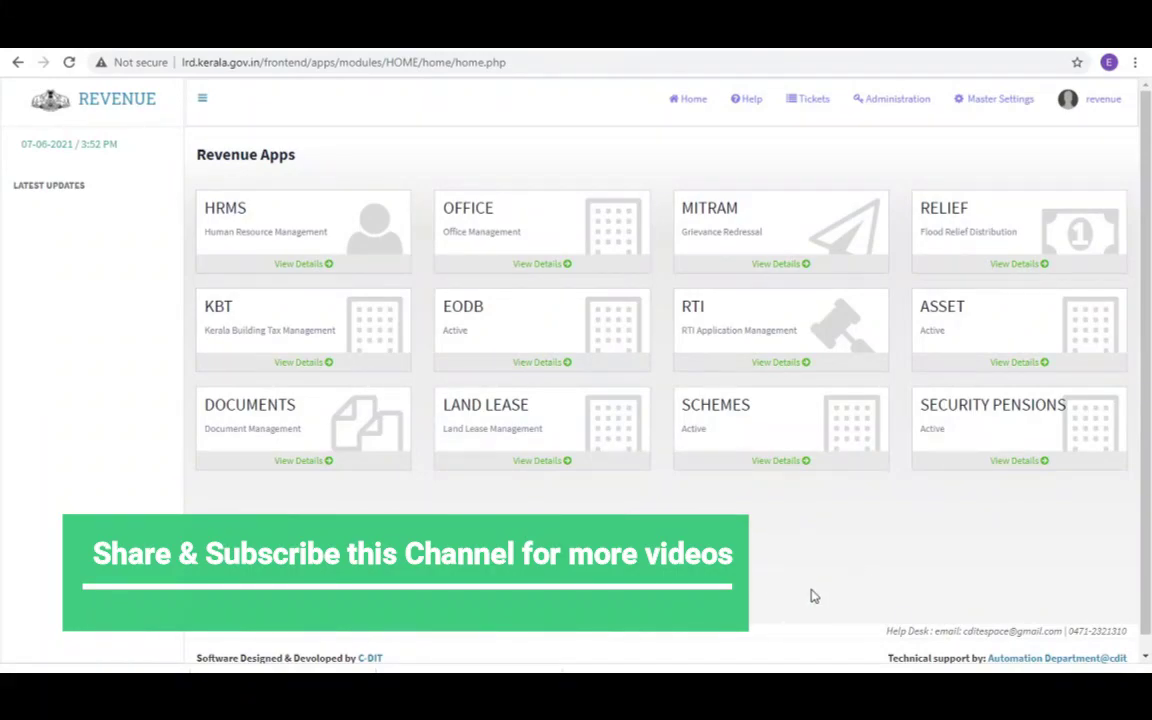
- Open the HRMS employee details and expand Relieving & Joining in the sidebar
click(231, 218)
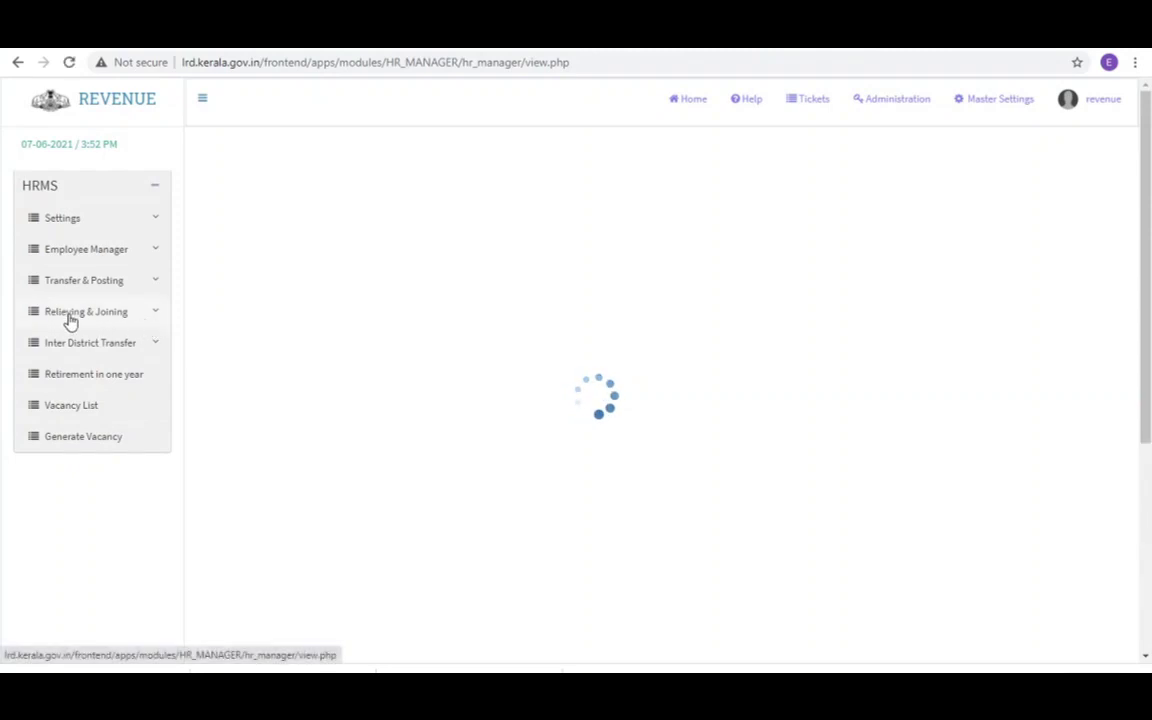
click(156, 314)
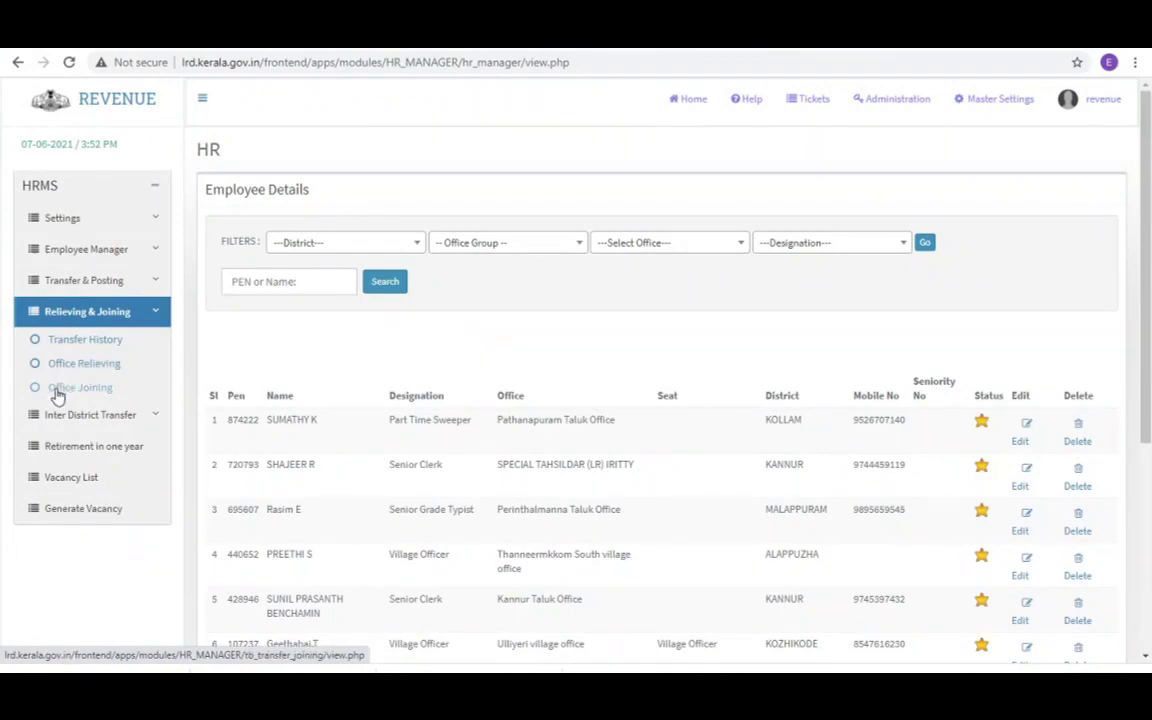
- Start a new Transfer History entry and attach Transfer_Orderpdf.pdf from Downloads as the order
click(94, 342)
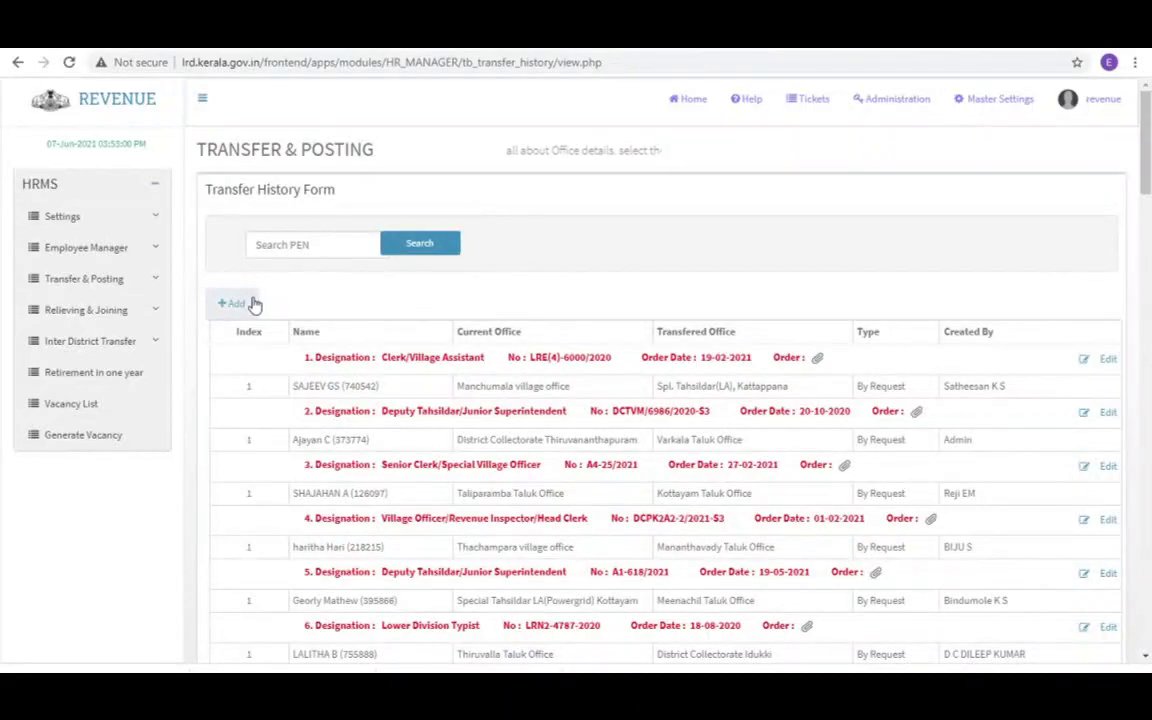
mouse_move(1145, 140)
mouse_down()
mouse_move(1145, 600)
mouse_move(1145, 145)
mouse_up()
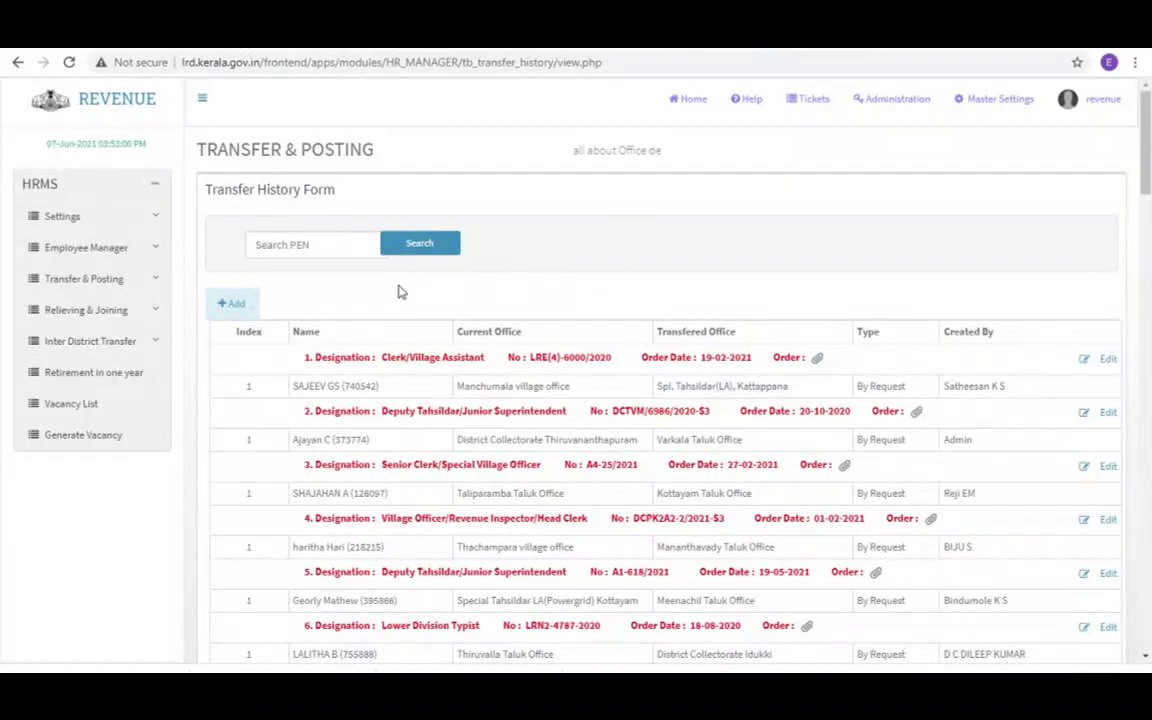
click(232, 303)
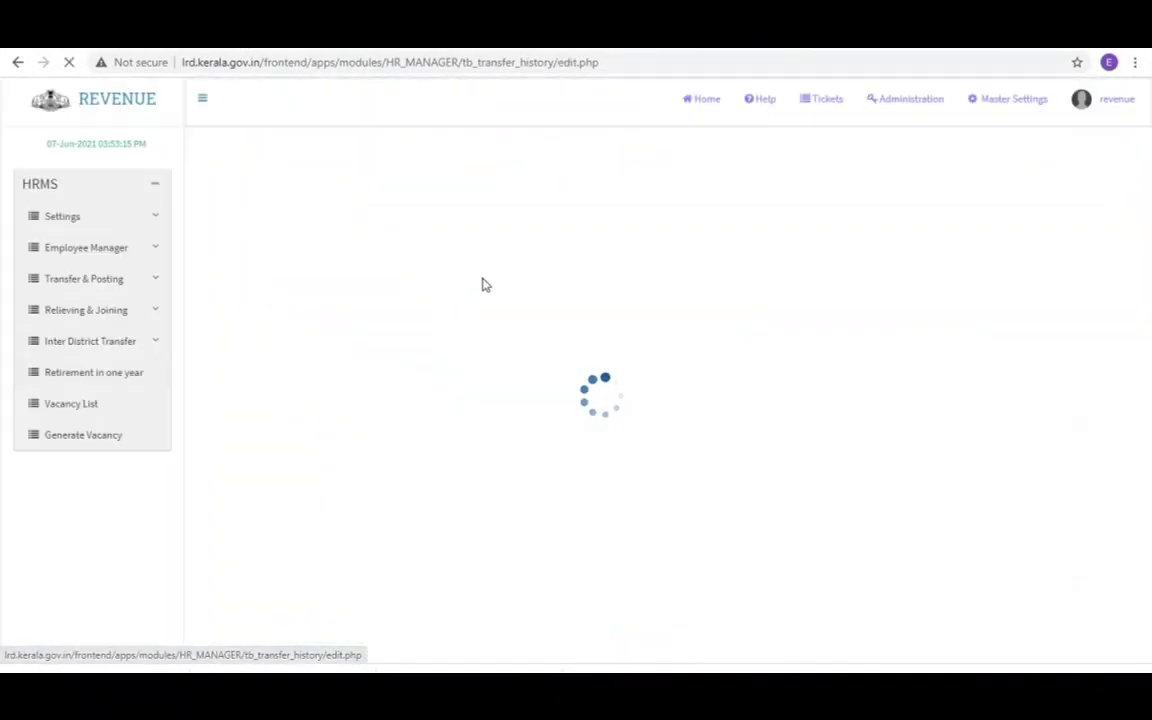
click(384, 246)
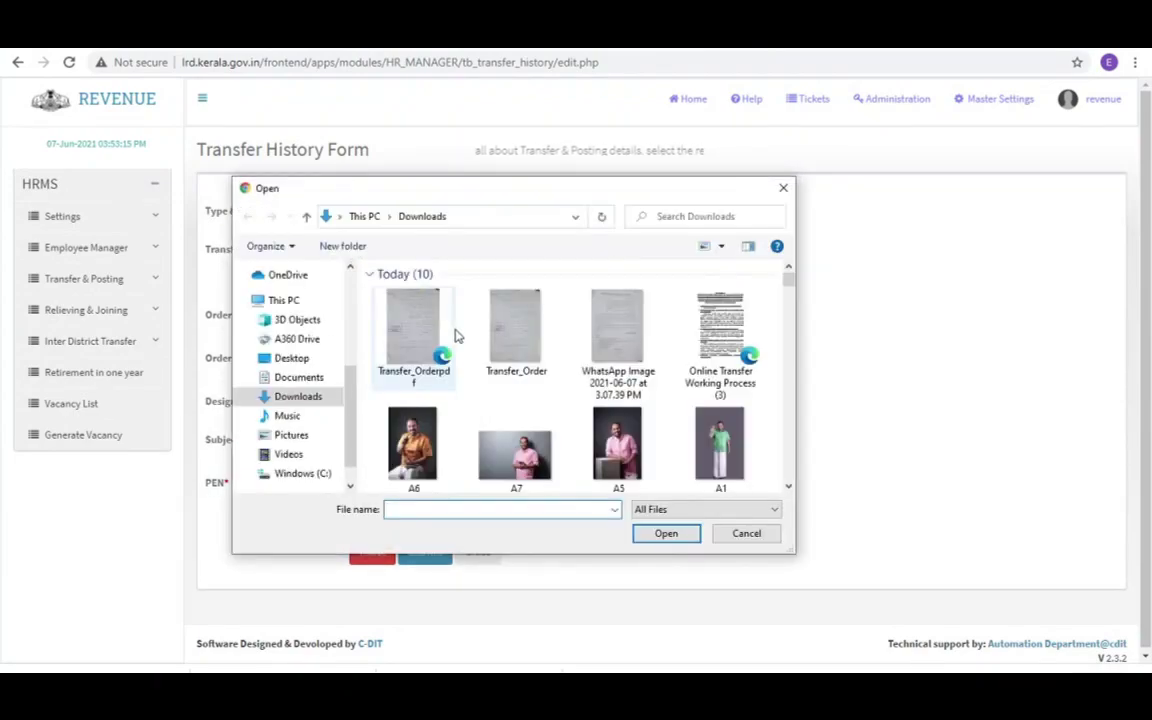
click(418, 340)
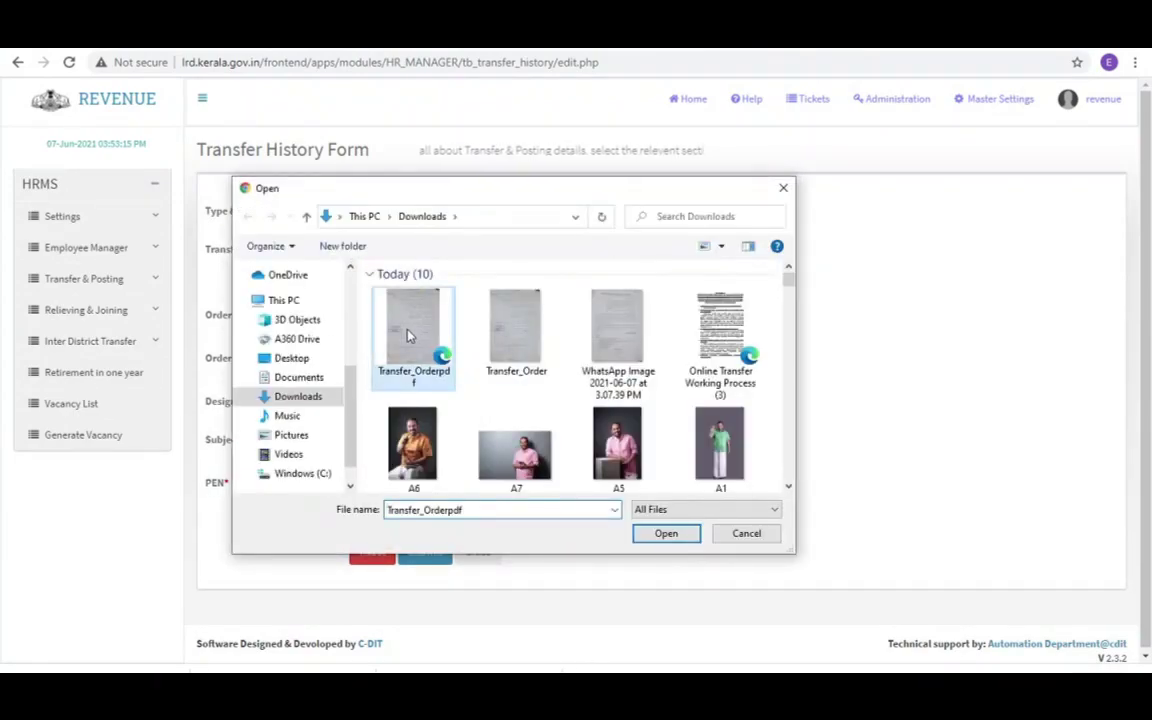
click(662, 536)
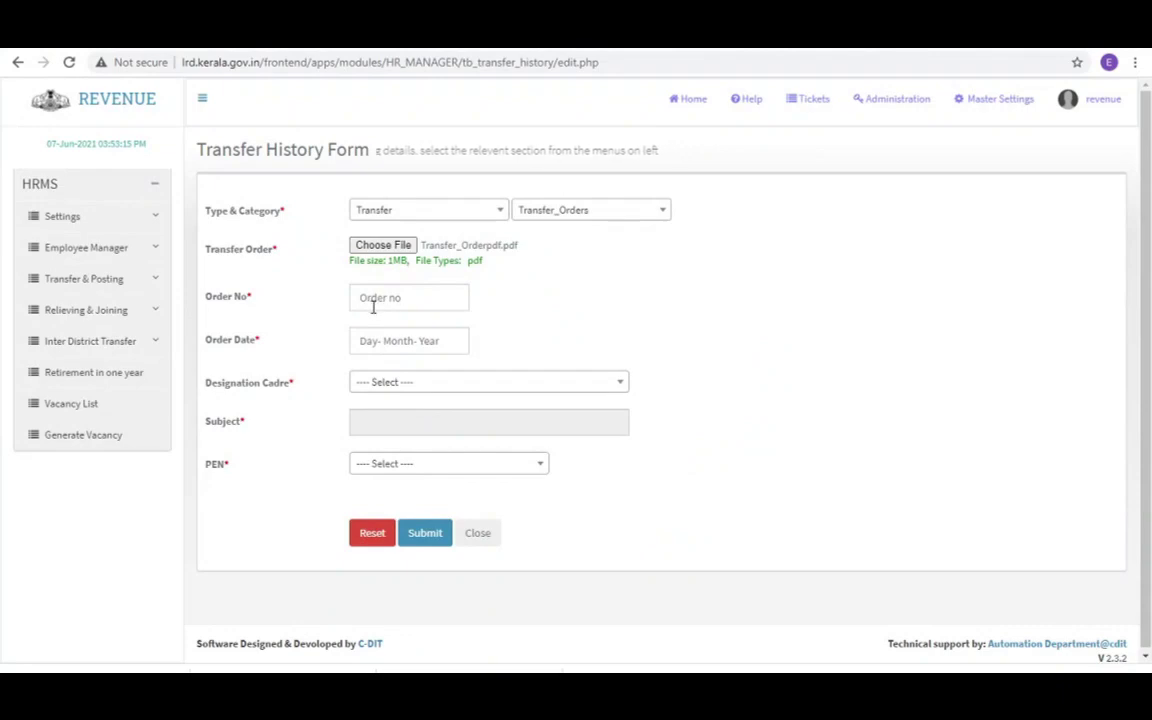
- Enter order number 11 with order date 07-06-2021
click(365, 297)
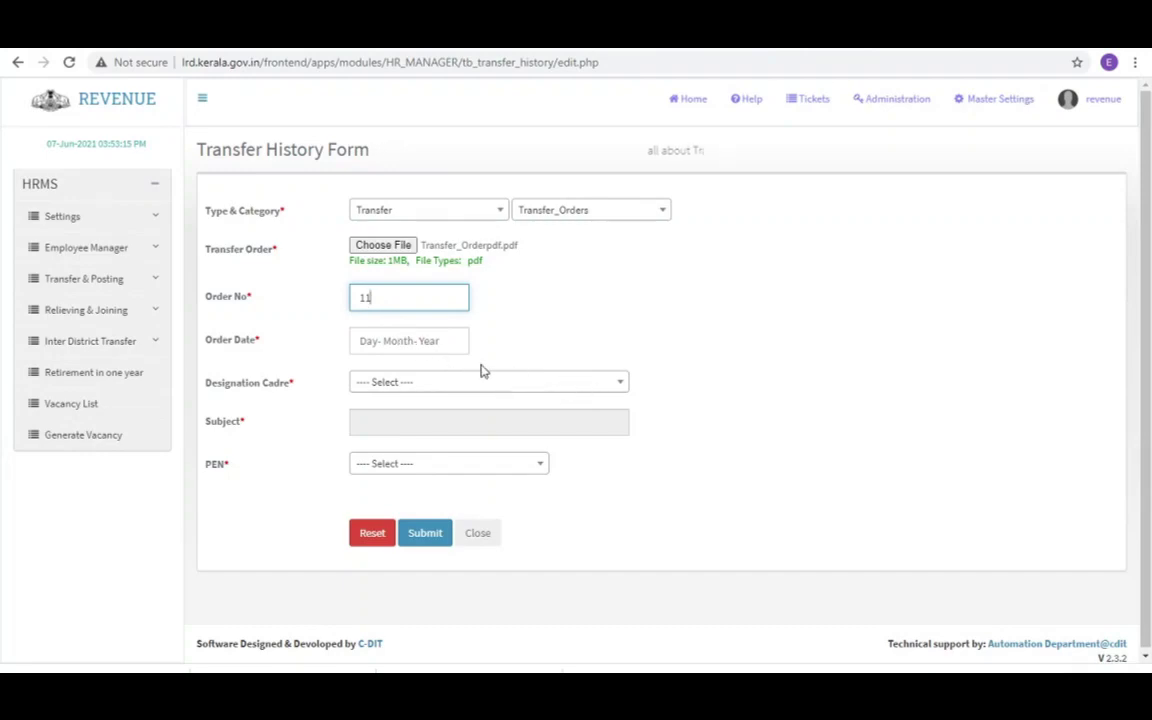
click(363, 341)
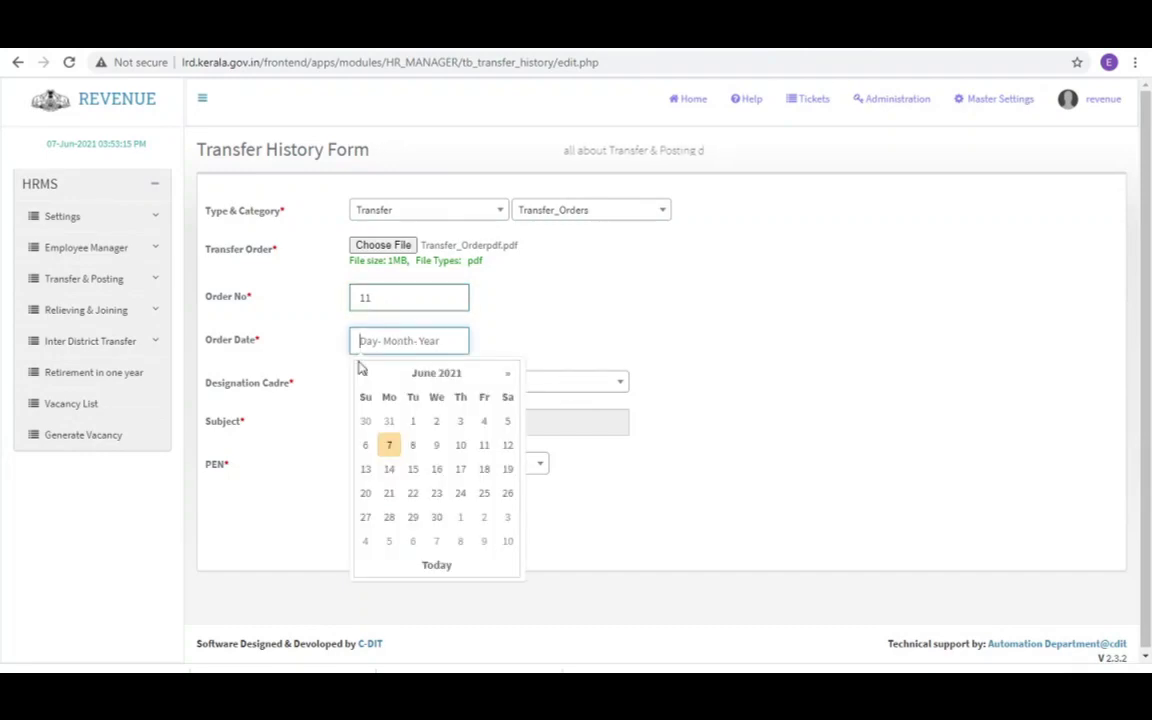
click(388, 442)
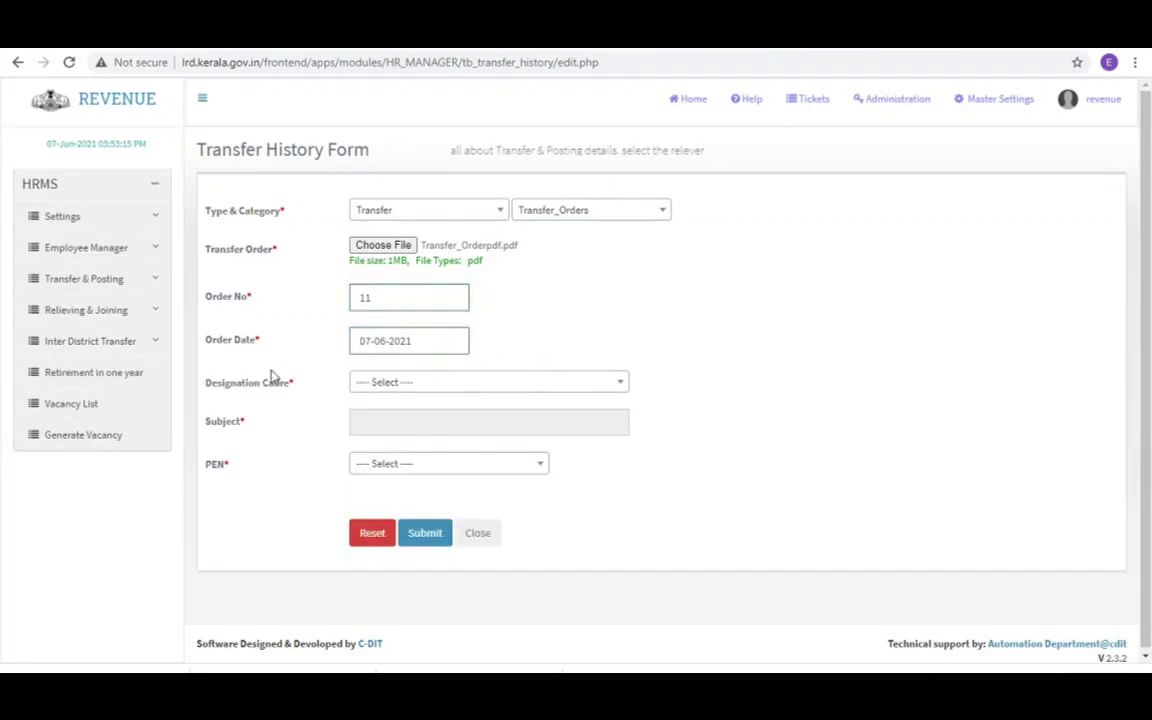
- Choose the Senior Grade Typist cadre and search the PEN list for 690
click(416, 388)
text(sen)
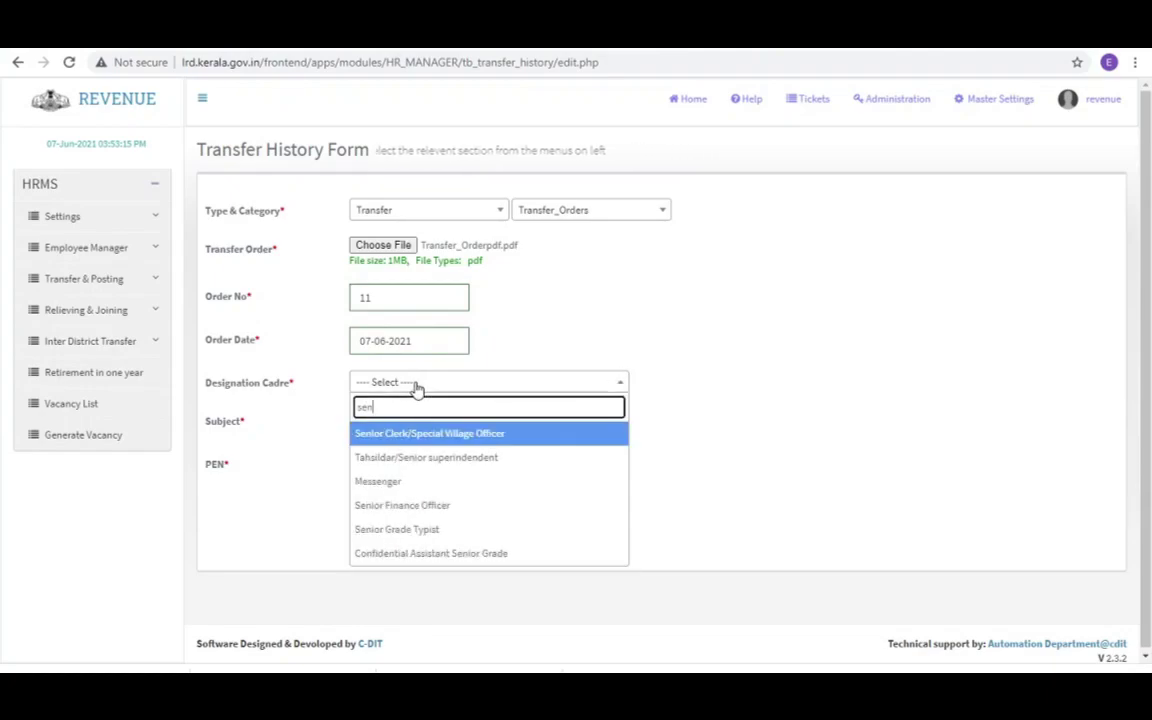
click(400, 529)
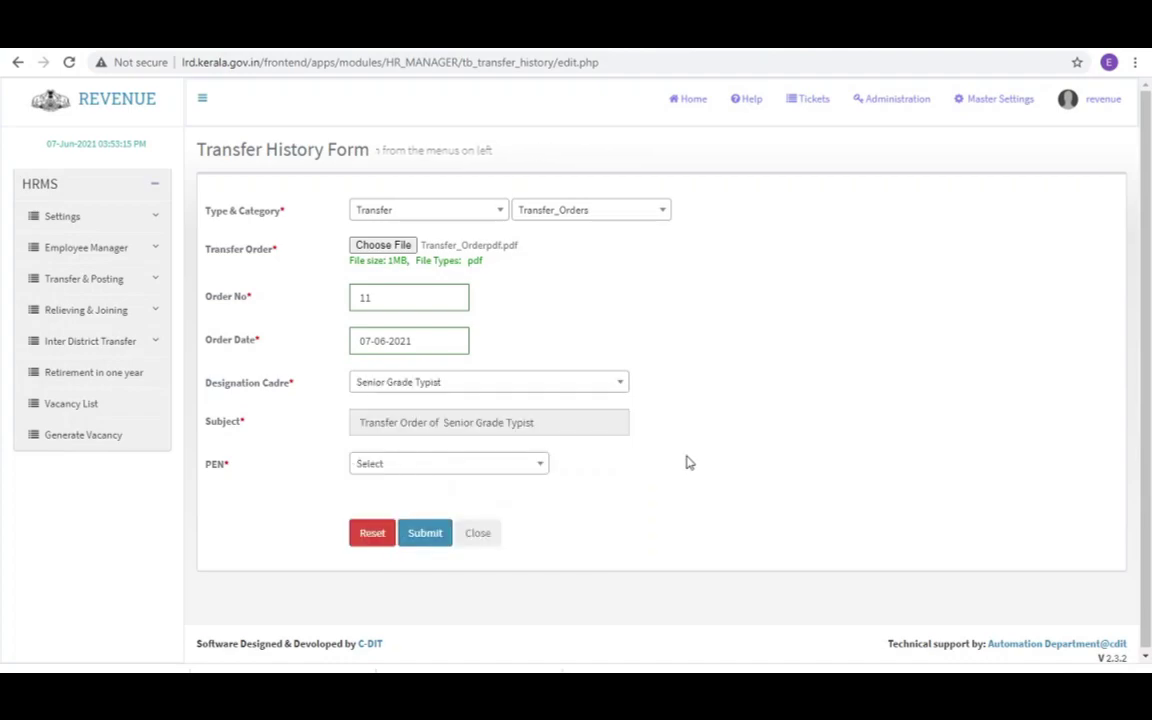
click(419, 470)
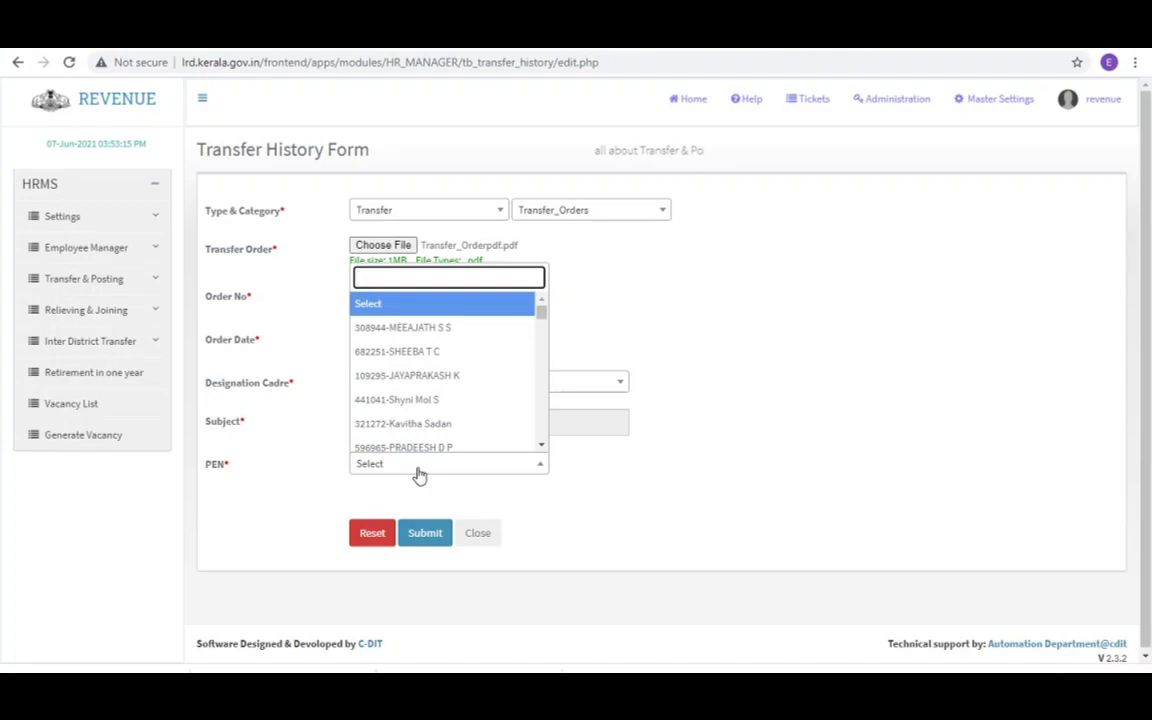
text(690359)
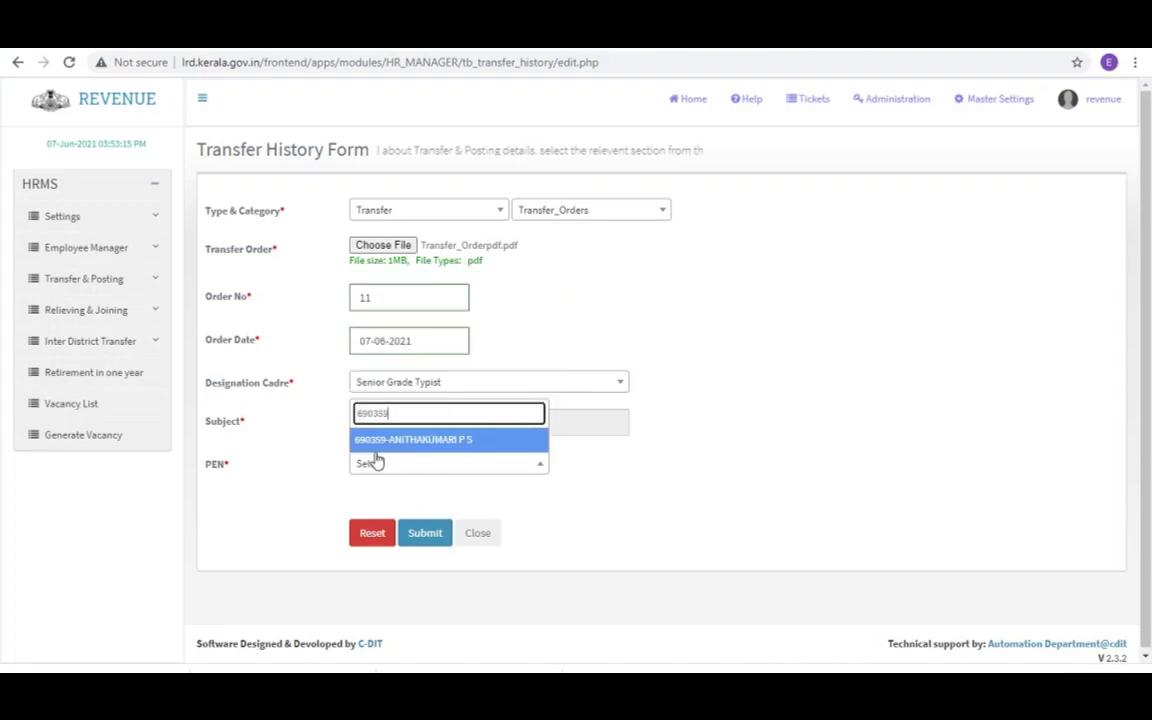
- Add the matched employee with destination District Collectorate Kollam and submit the transfer record
click(441, 444)
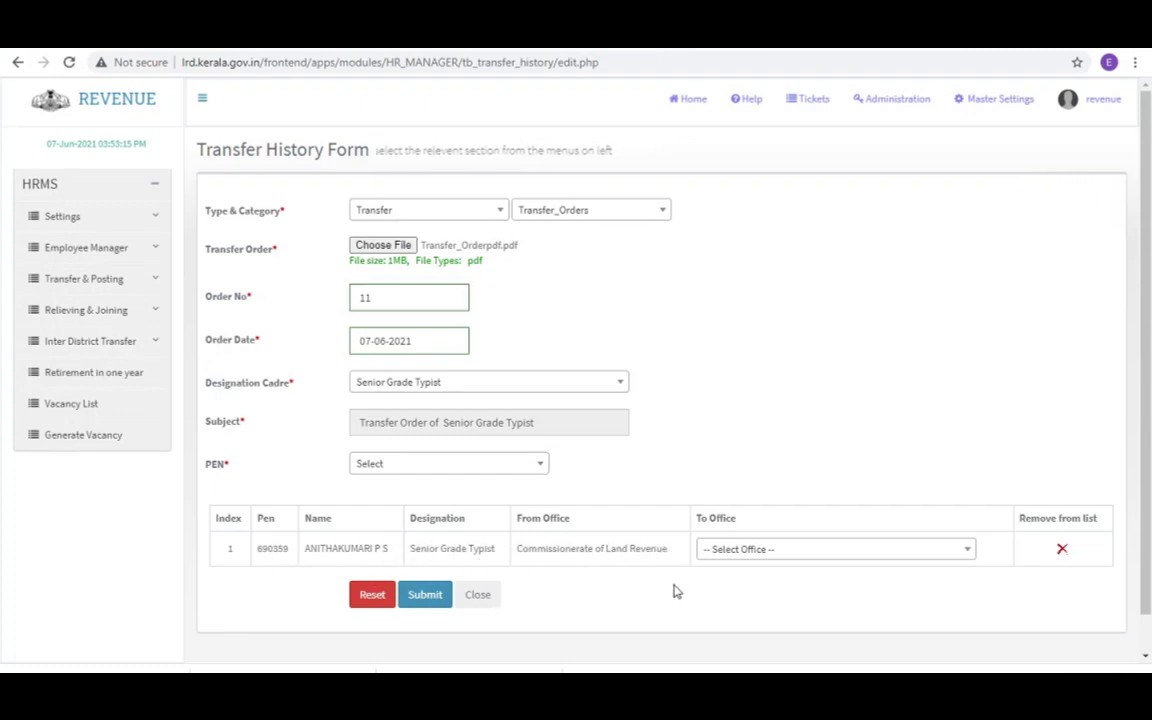
click(835, 552)
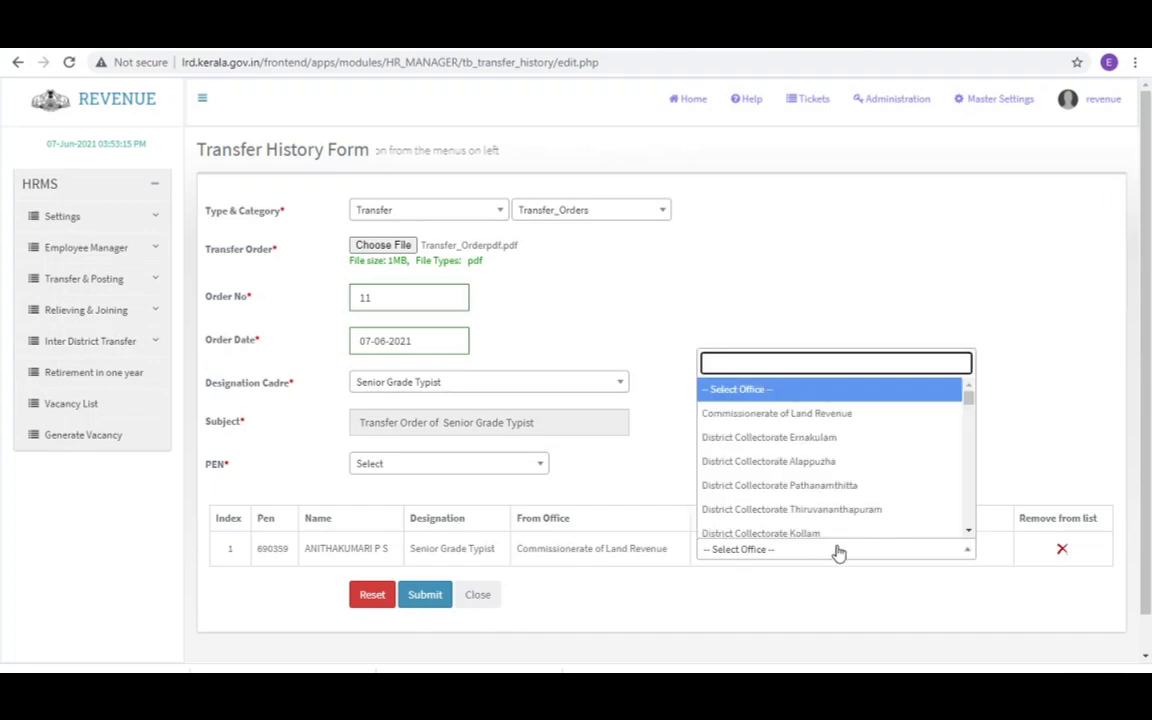
click(826, 533)
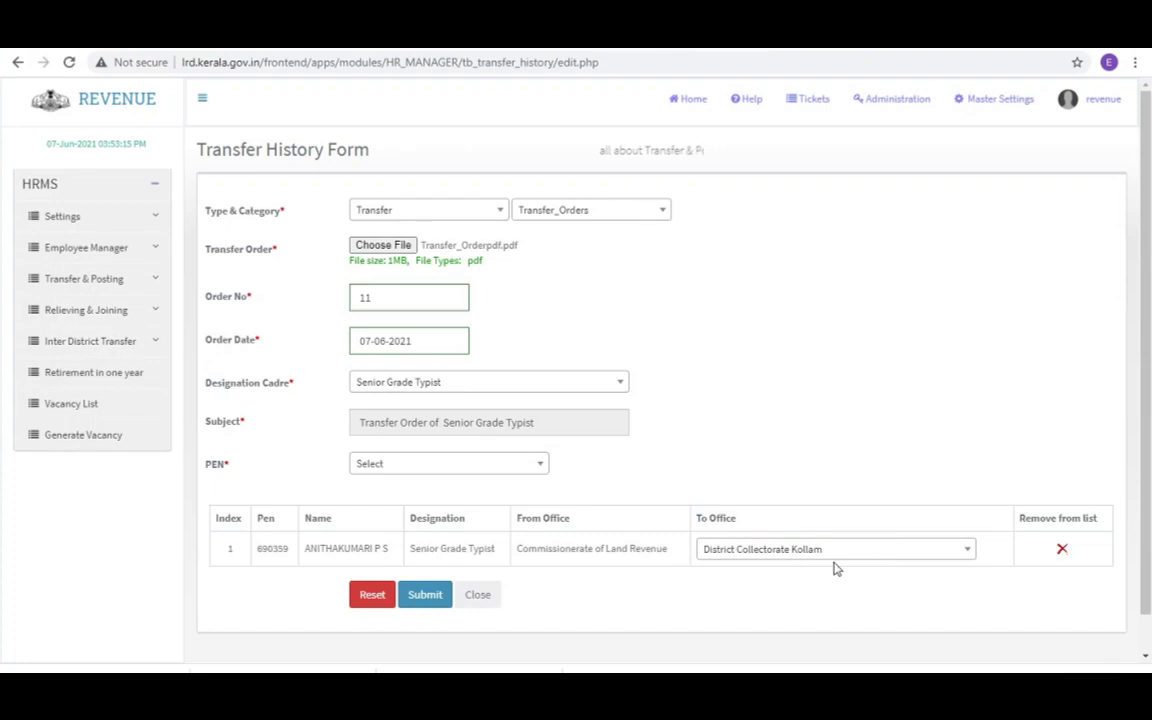
click(420, 597)
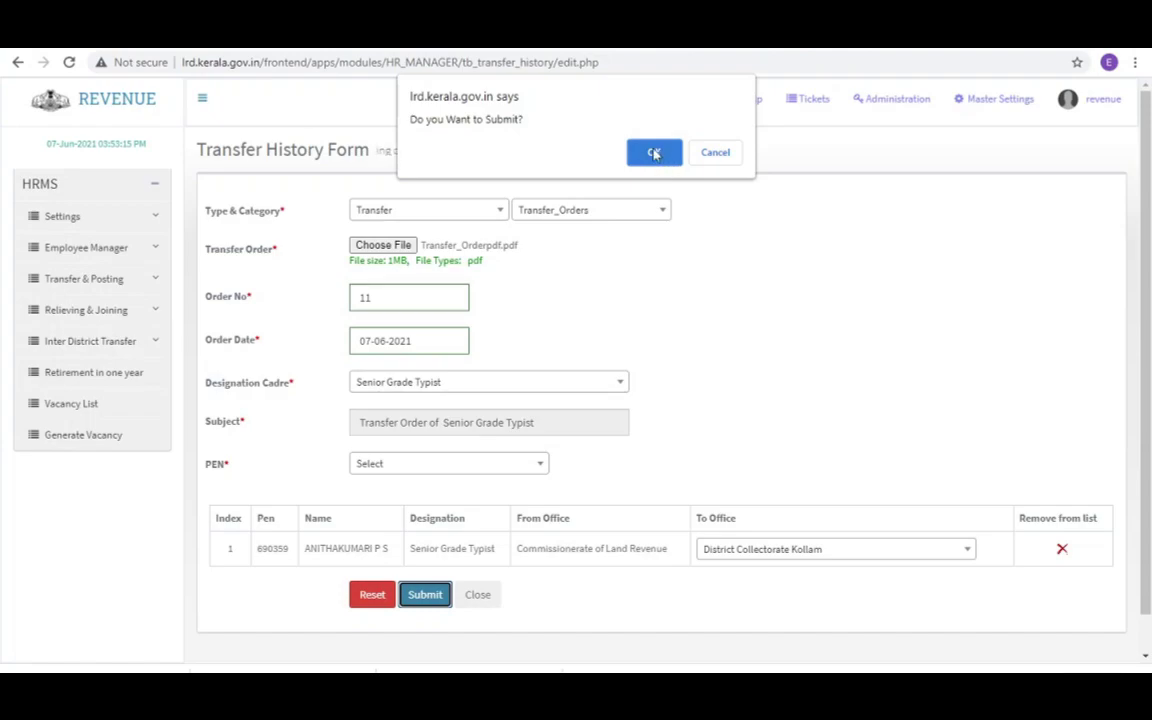
click(654, 153)
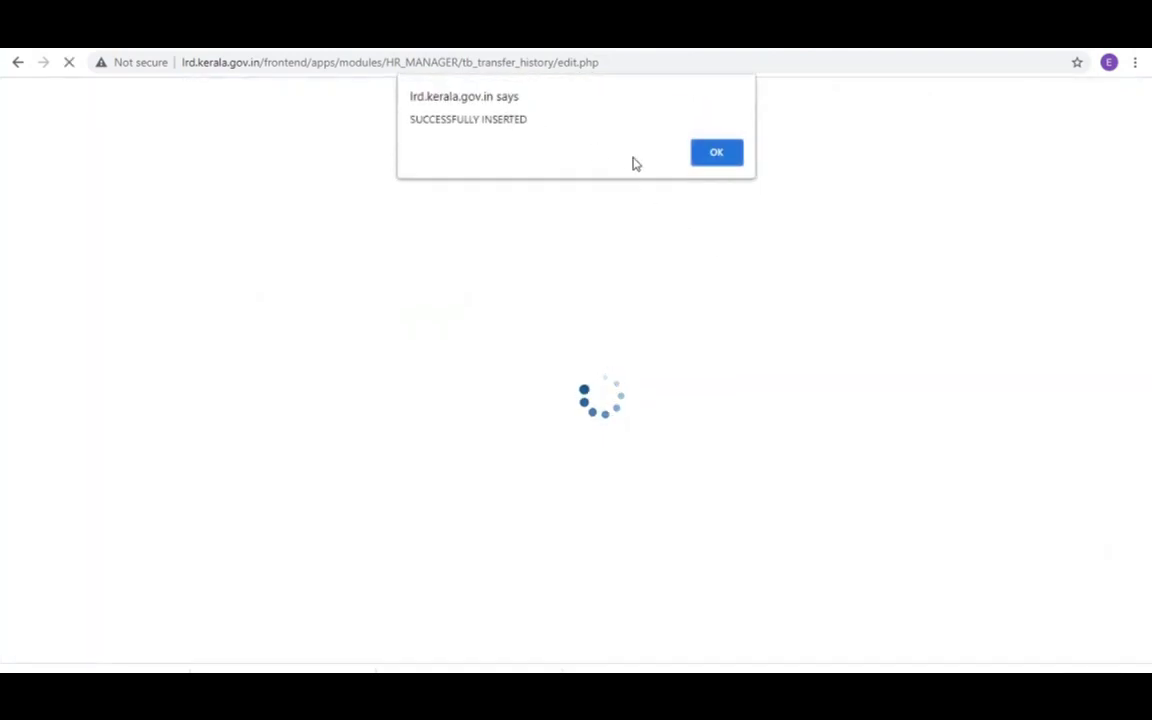
- Dismiss the insertion message and open the Office Relieving records list
click(713, 156)
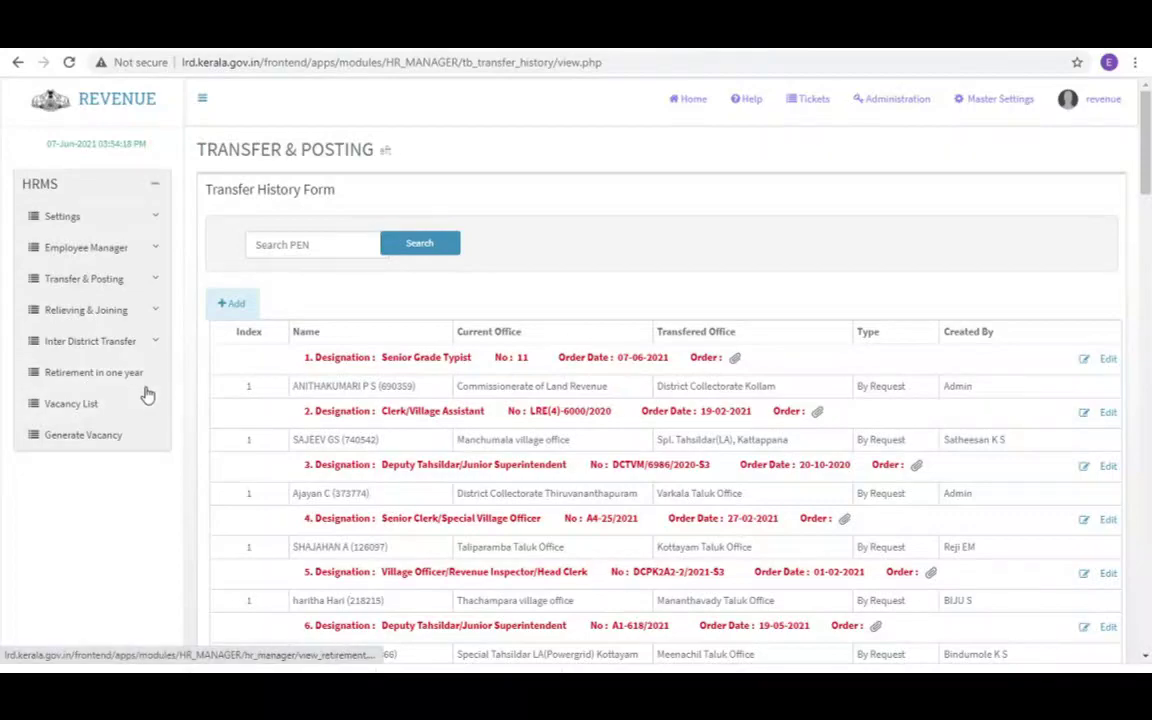
click(155, 313)
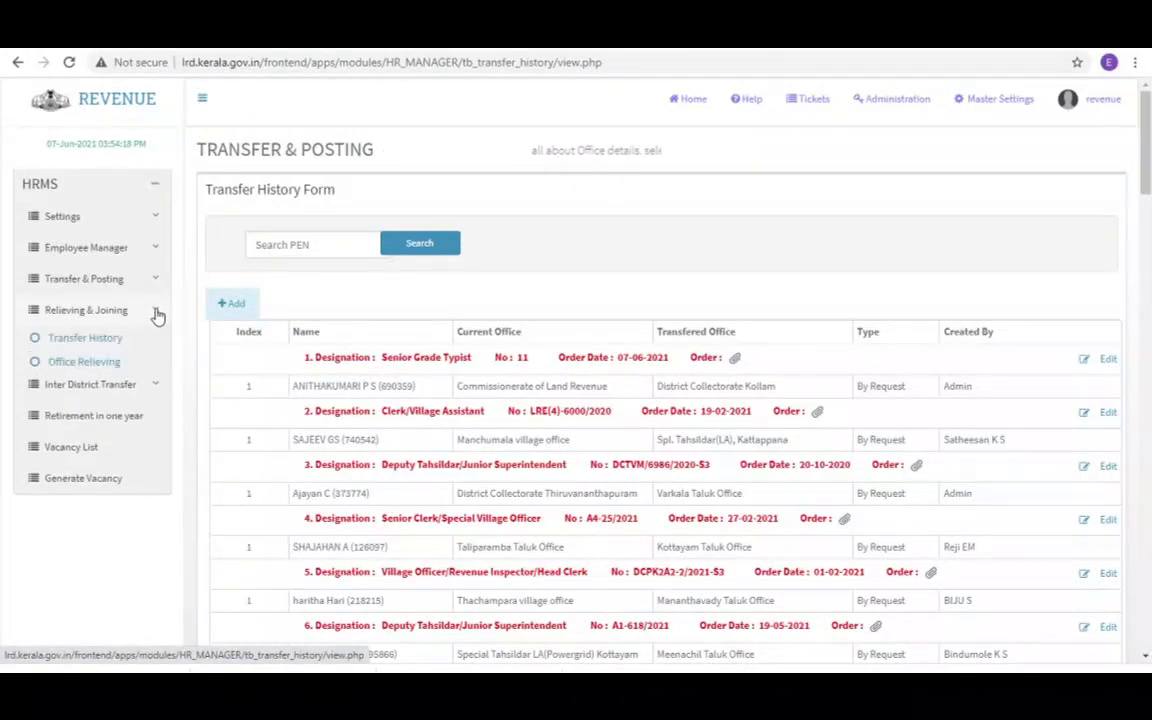
click(72, 364)
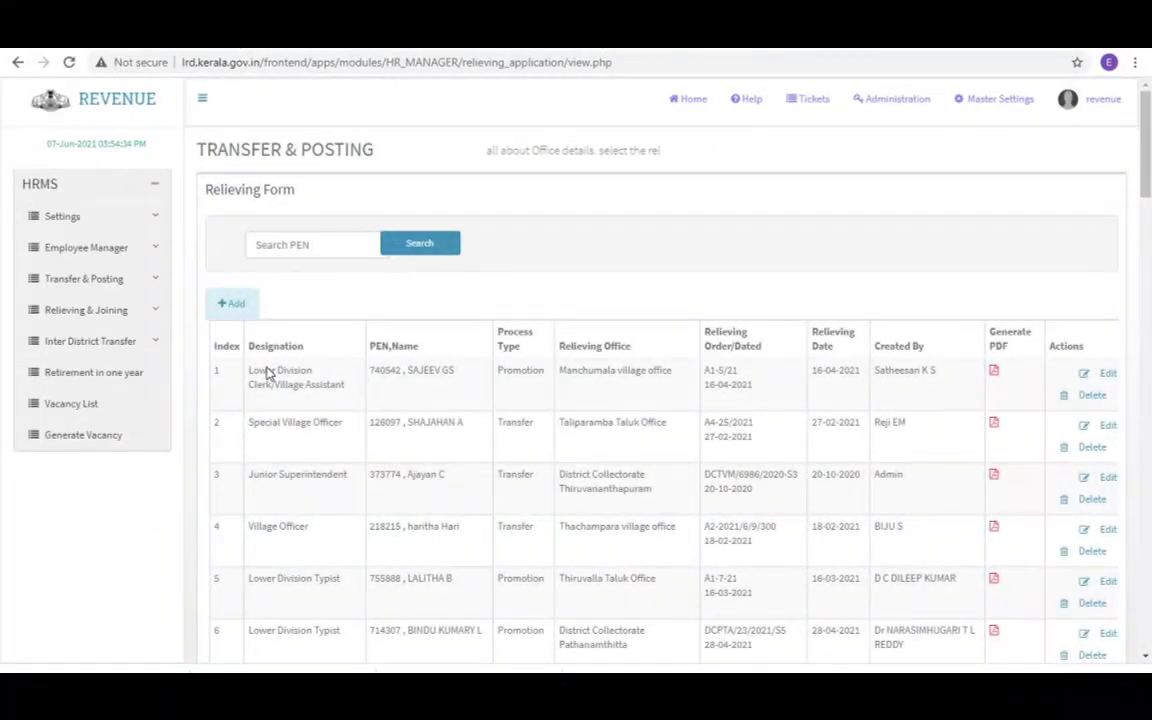
- Start a new relieving entry with process type Transfer and transfer order 11
click(236, 303)
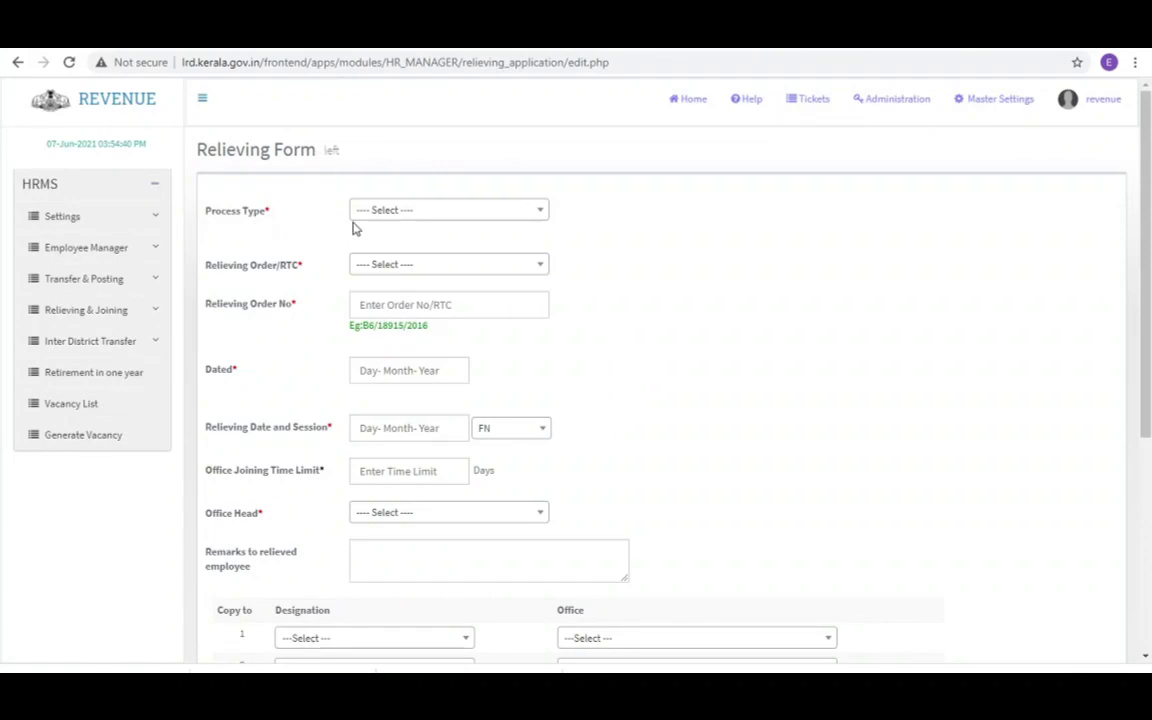
click(524, 215)
click(393, 309)
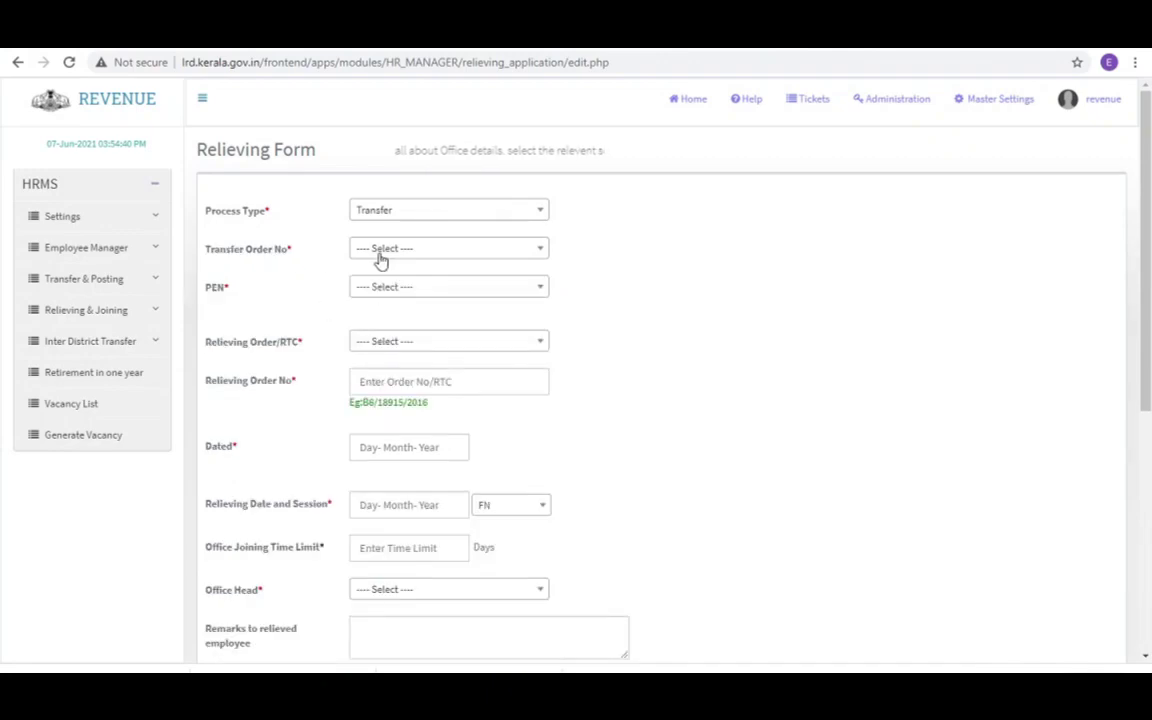
click(440, 250)
scroll(430, 372, down, 10)
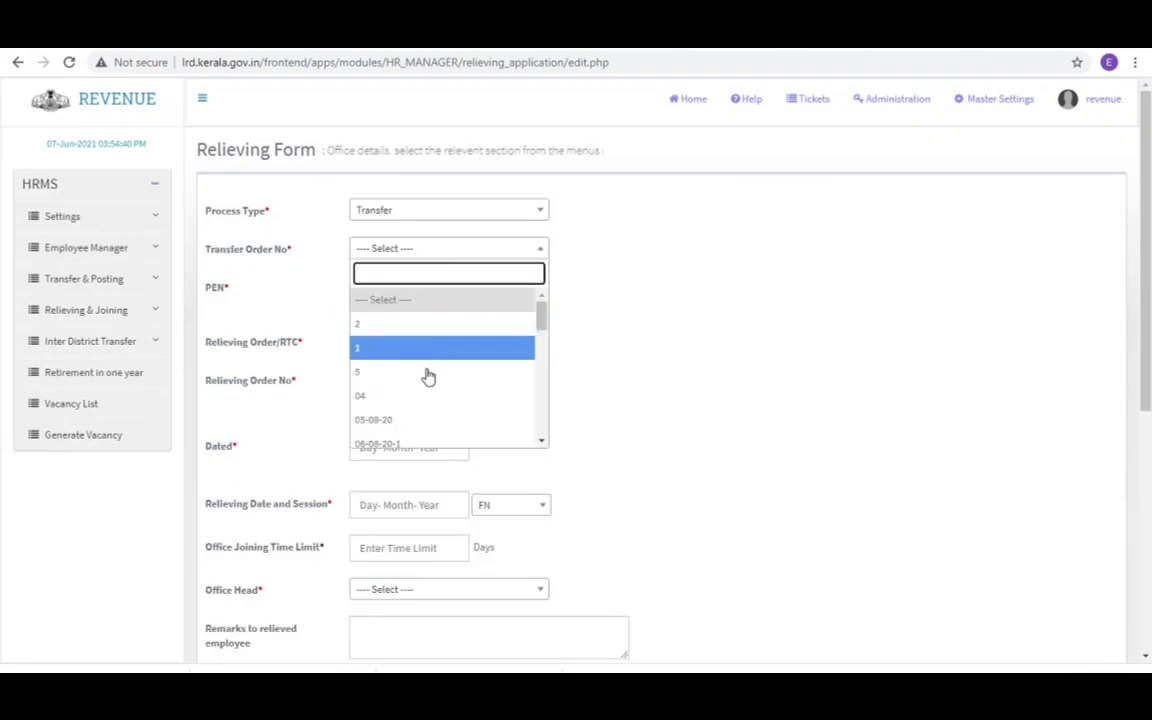
scroll(548, 420, down, 2)
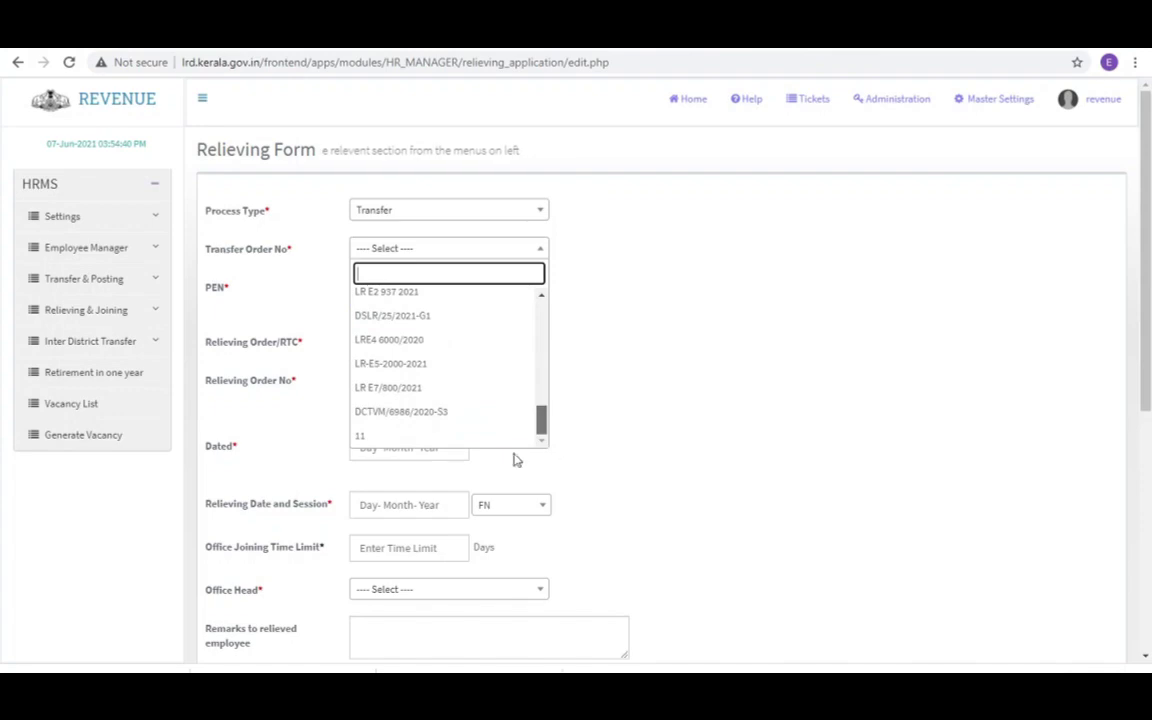
click(384, 437)
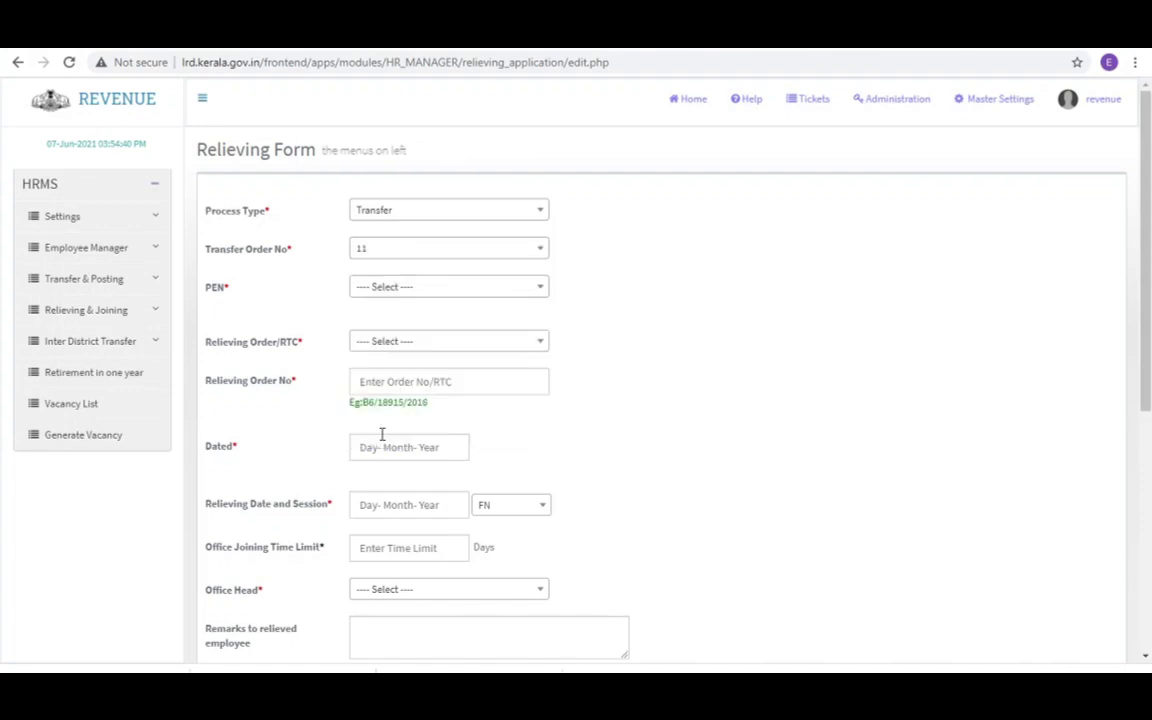
- Pick the transferred employee, choose Relieving Order, and enter order number 112
click(435, 298)
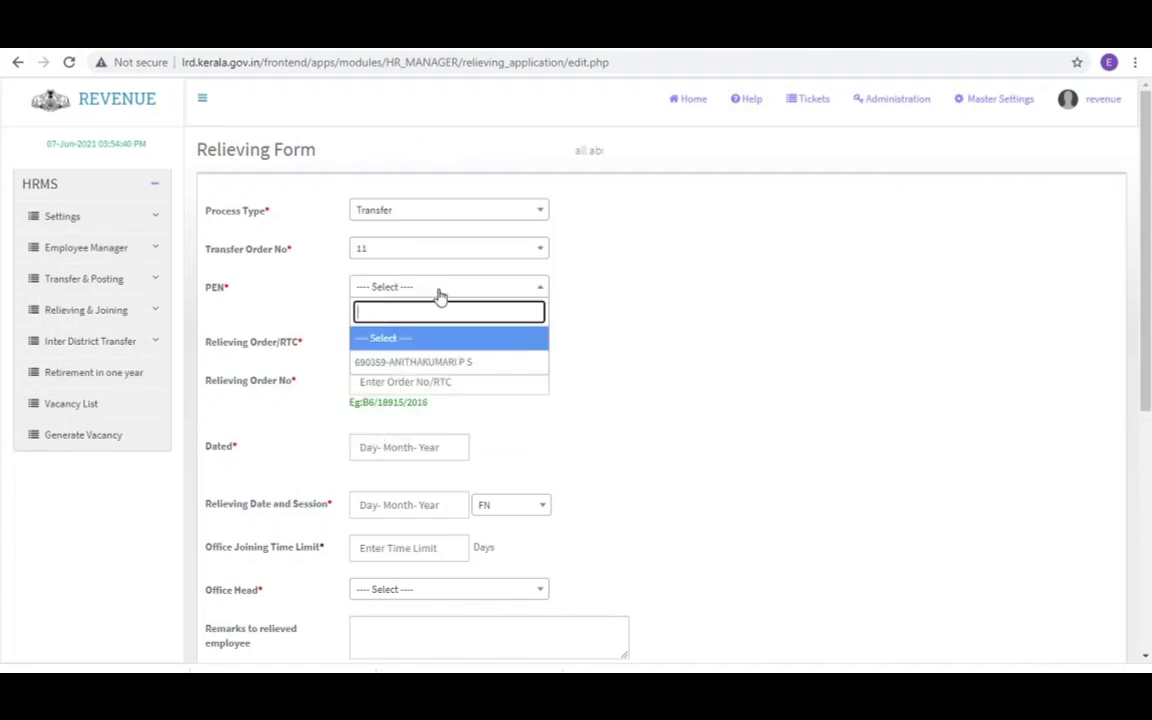
click(435, 362)
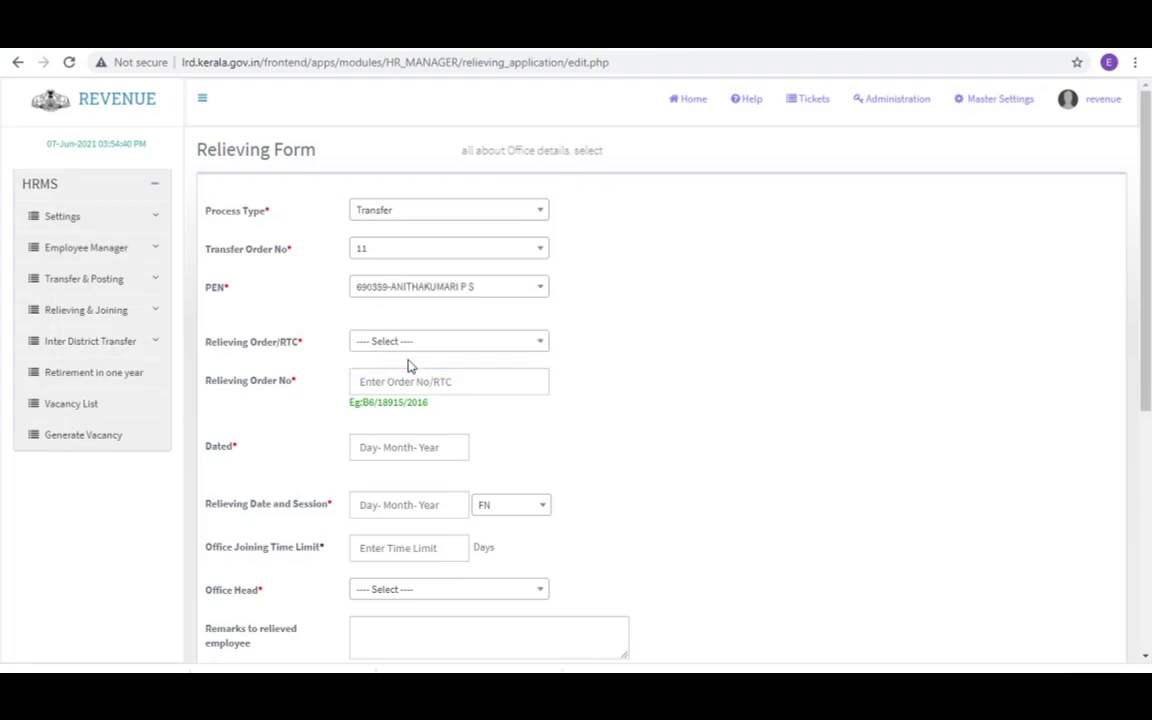
scroll(640, 434, down, 2)
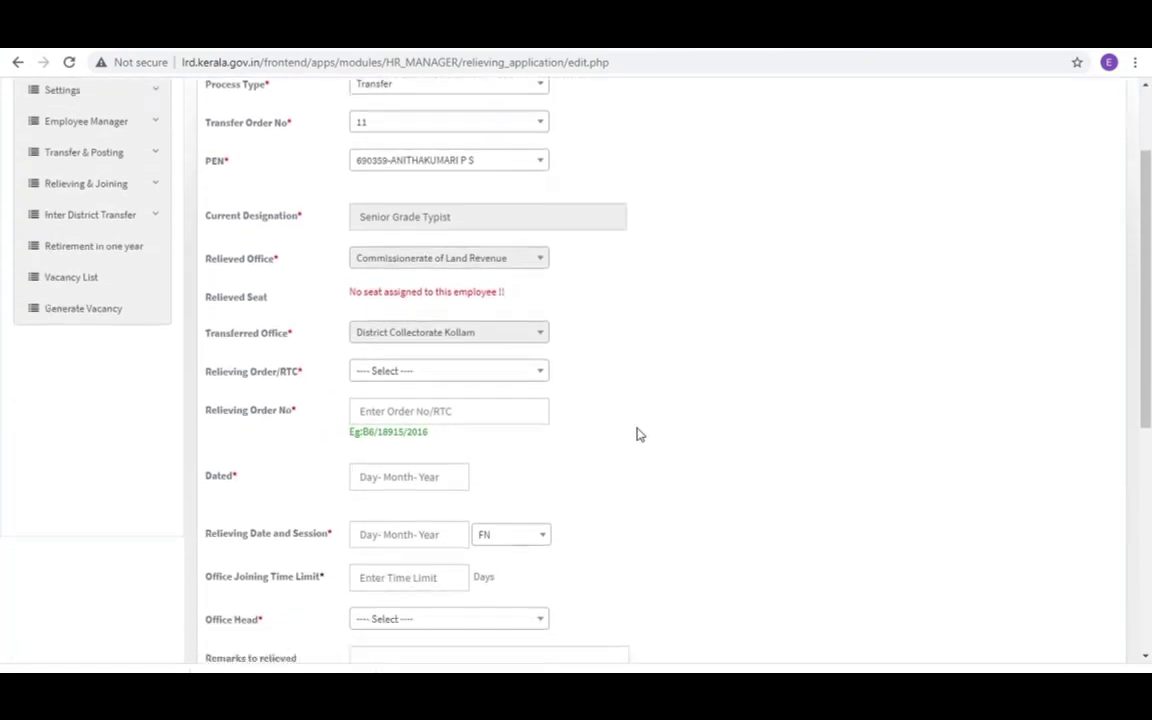
scroll(572, 387, down, 1)
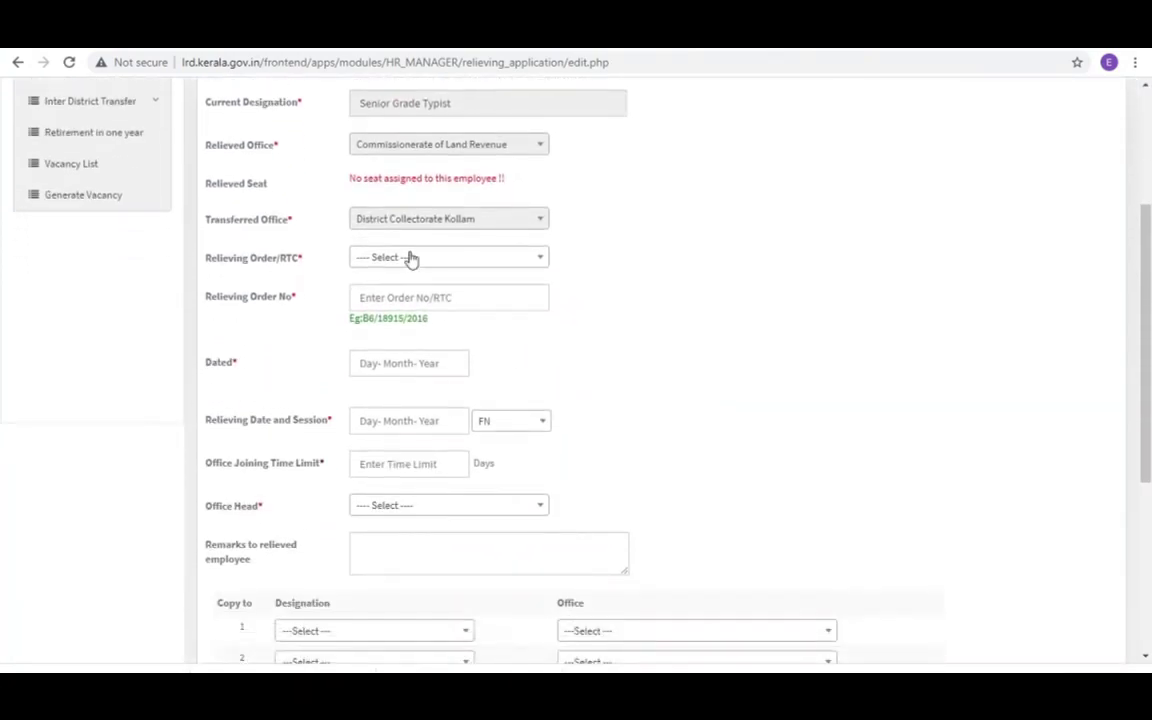
click(383, 260)
click(391, 355)
click(396, 297)
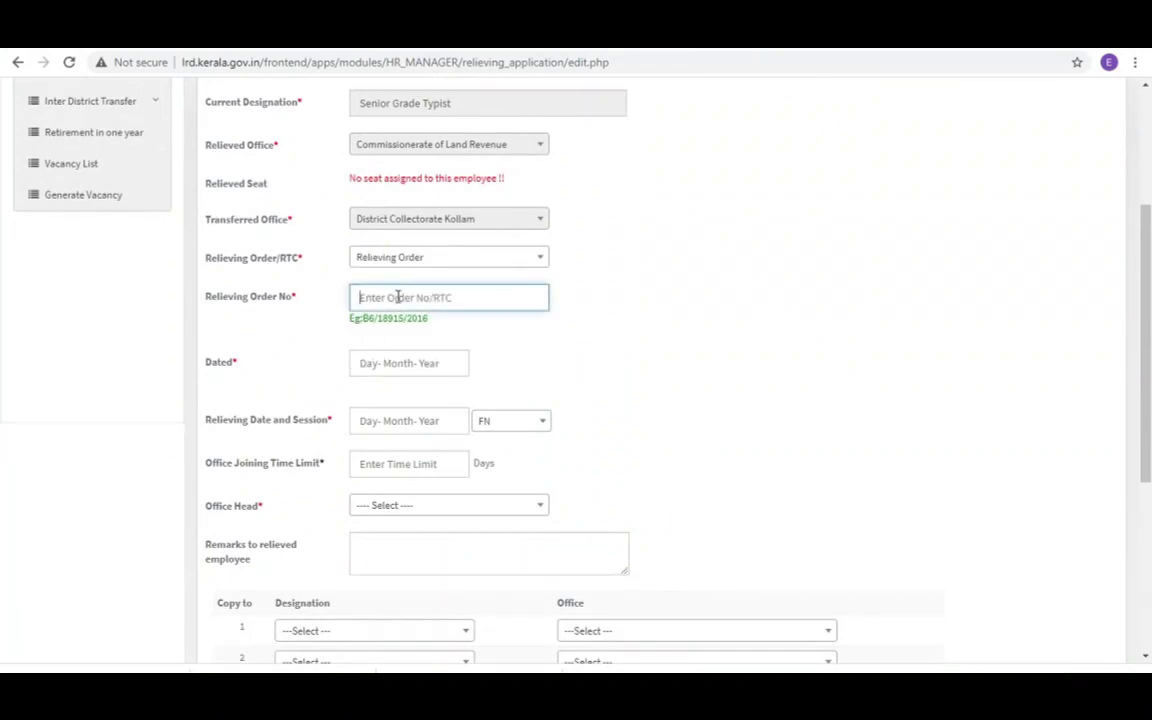
text(112)
- Set order date and relieving date to 07-06-2021 with the forenoon (FN) session
click(367, 366)
click(390, 467)
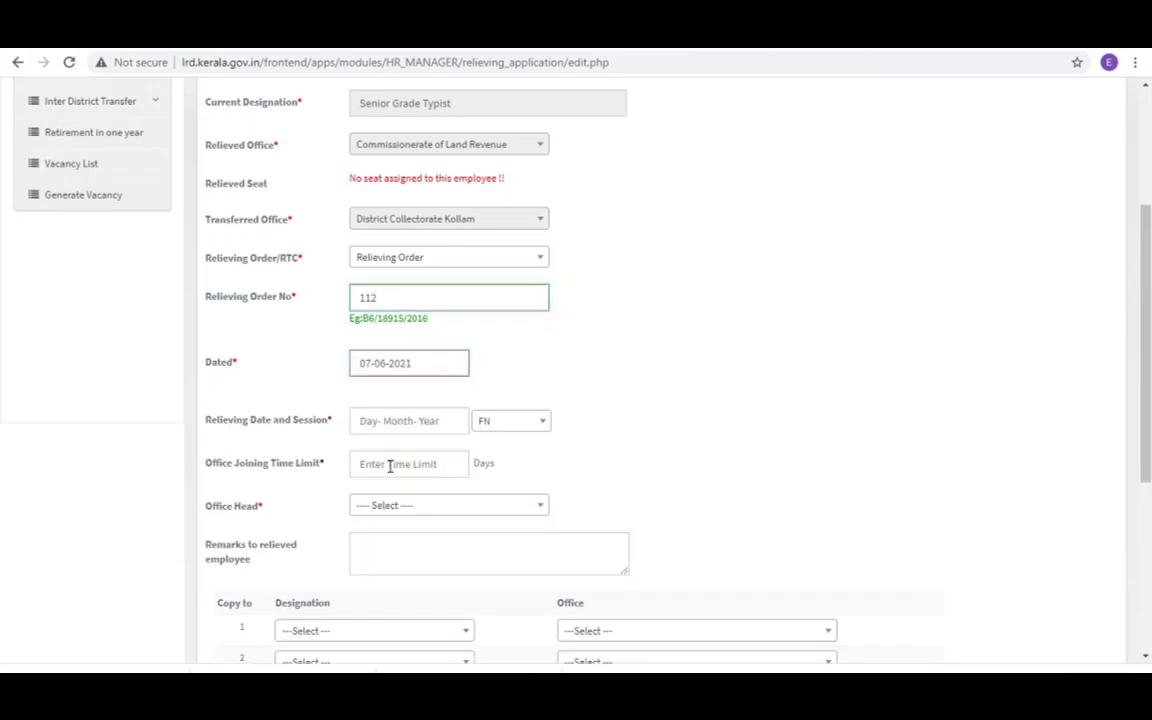
scroll(720, 385, down, 2)
click(362, 260)
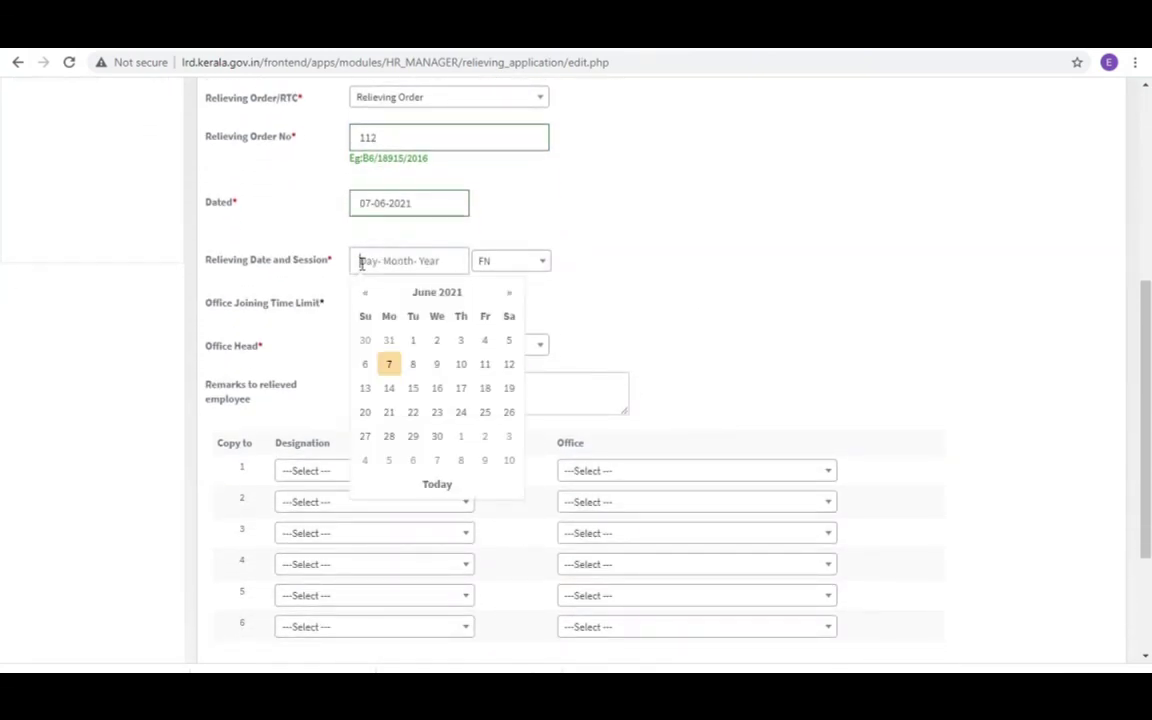
click(383, 364)
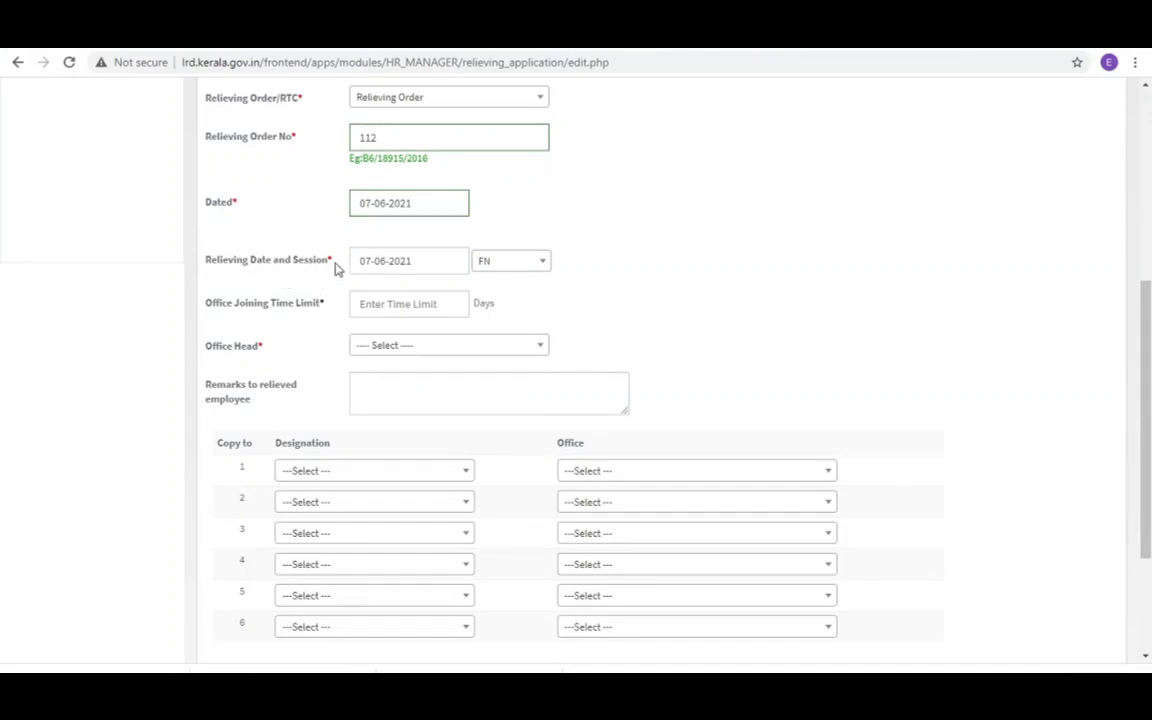
click(511, 268)
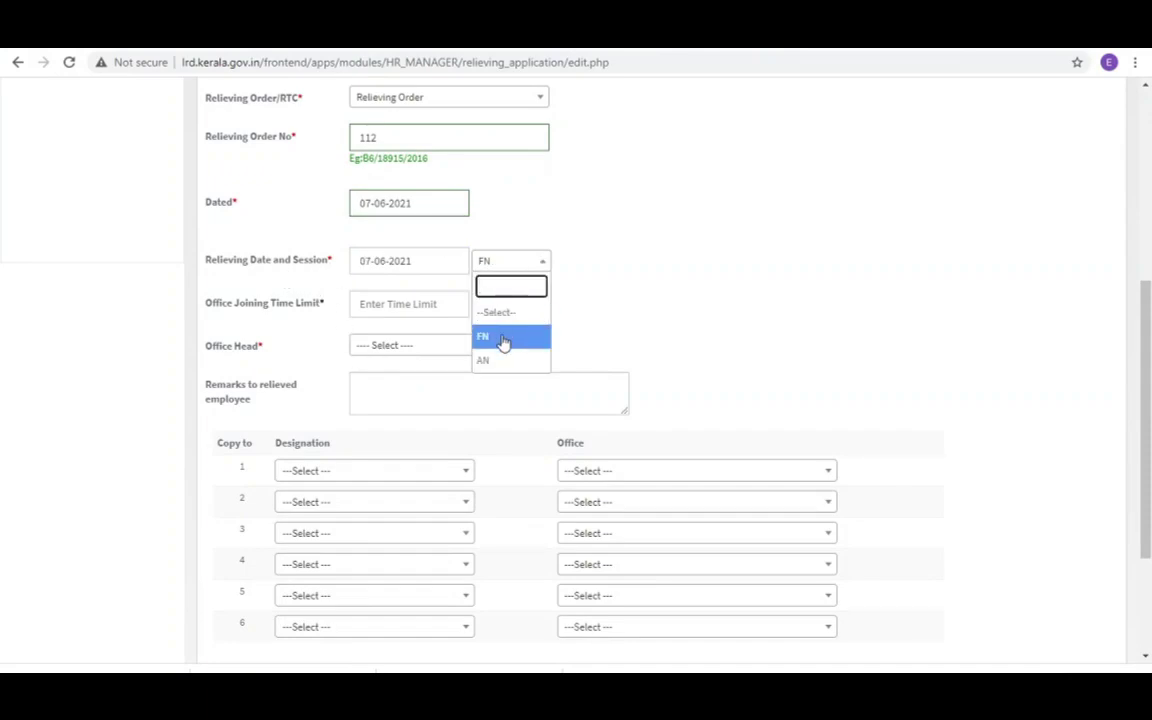
click(496, 335)
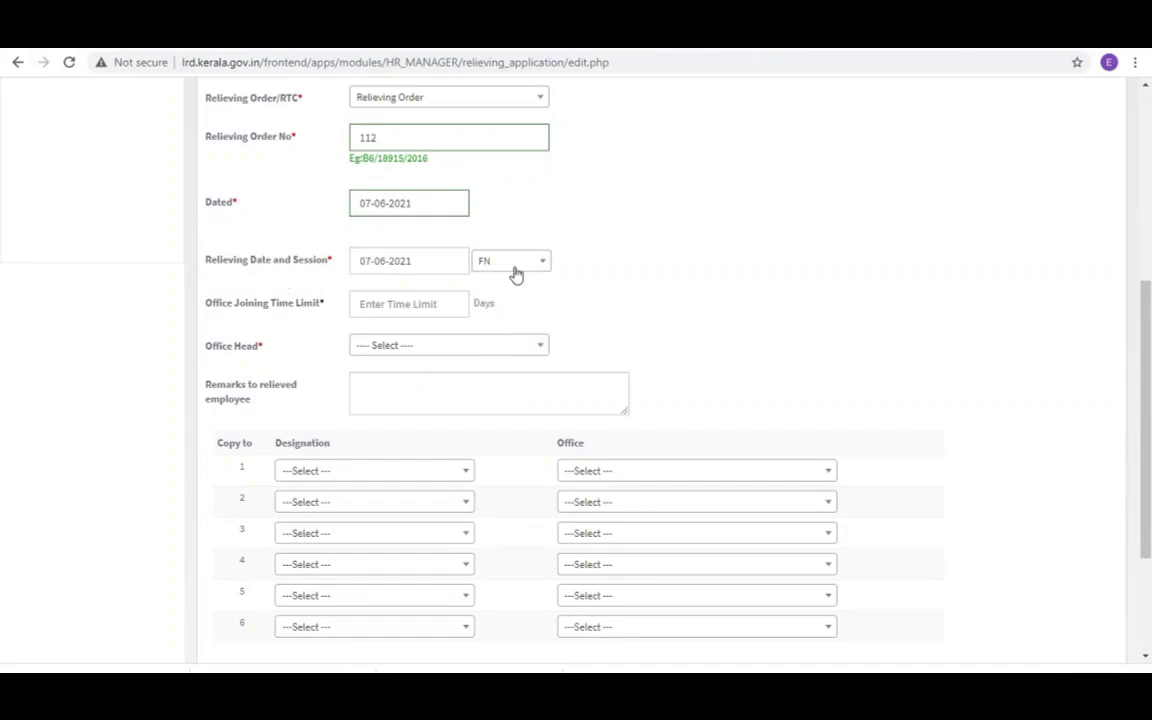
- Make the Commissioner the office head
click(373, 302)
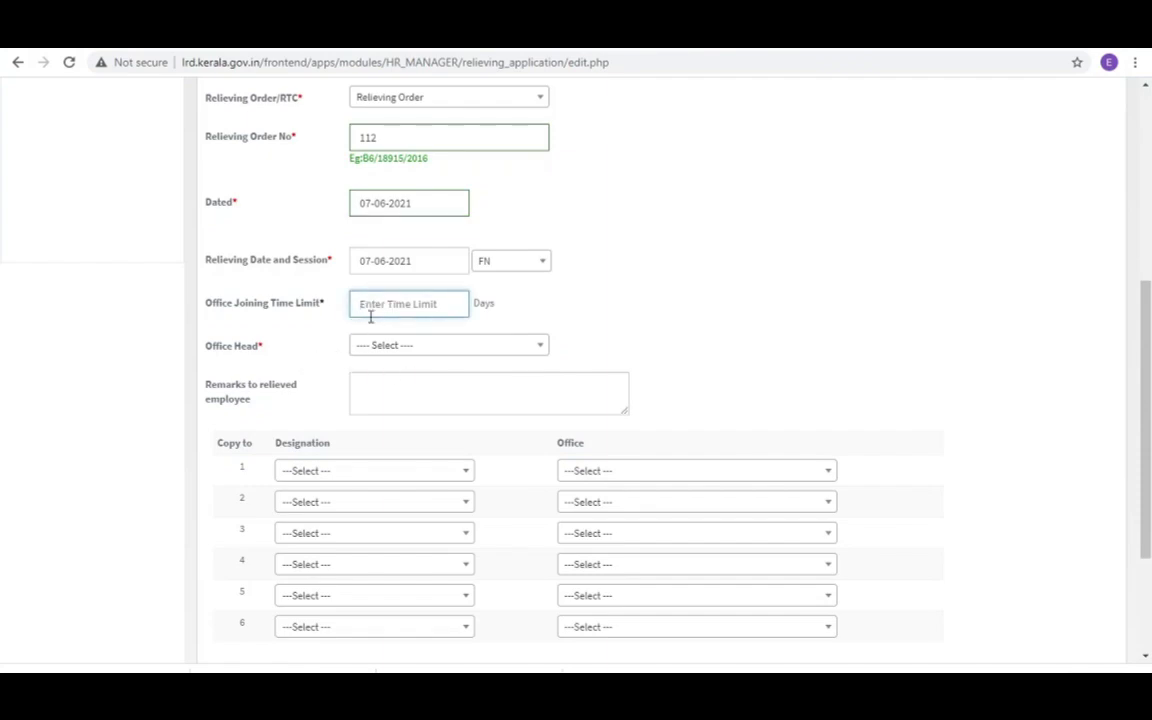
click(385, 345)
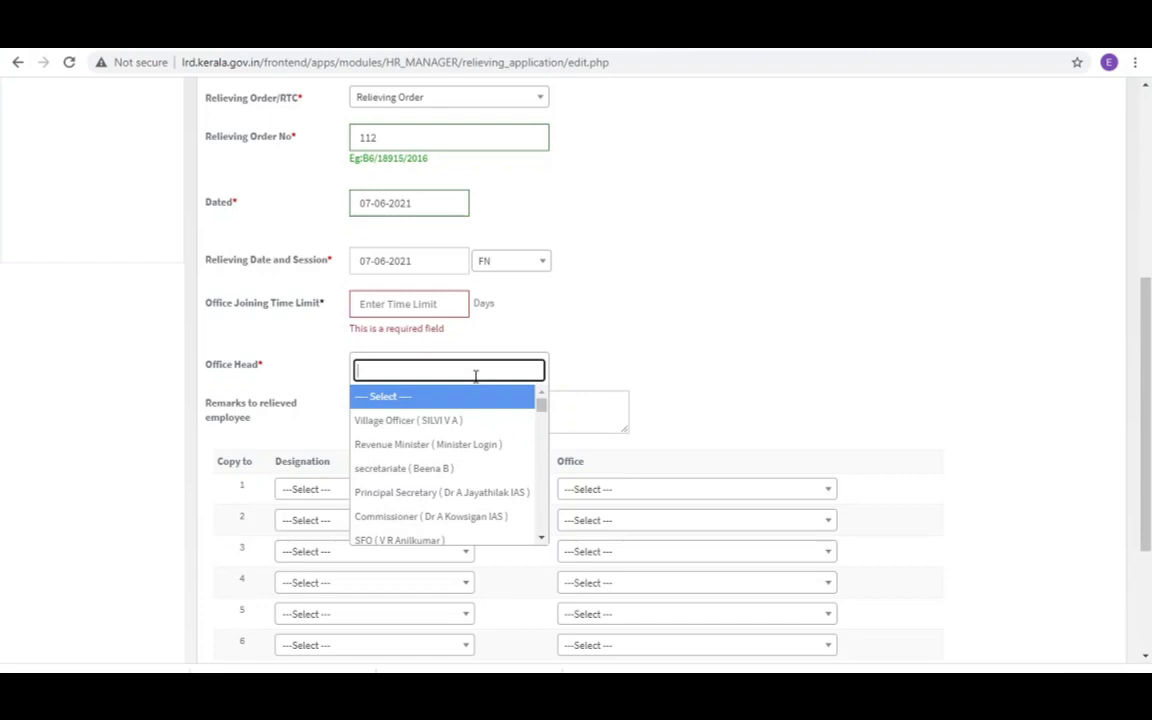
click(425, 517)
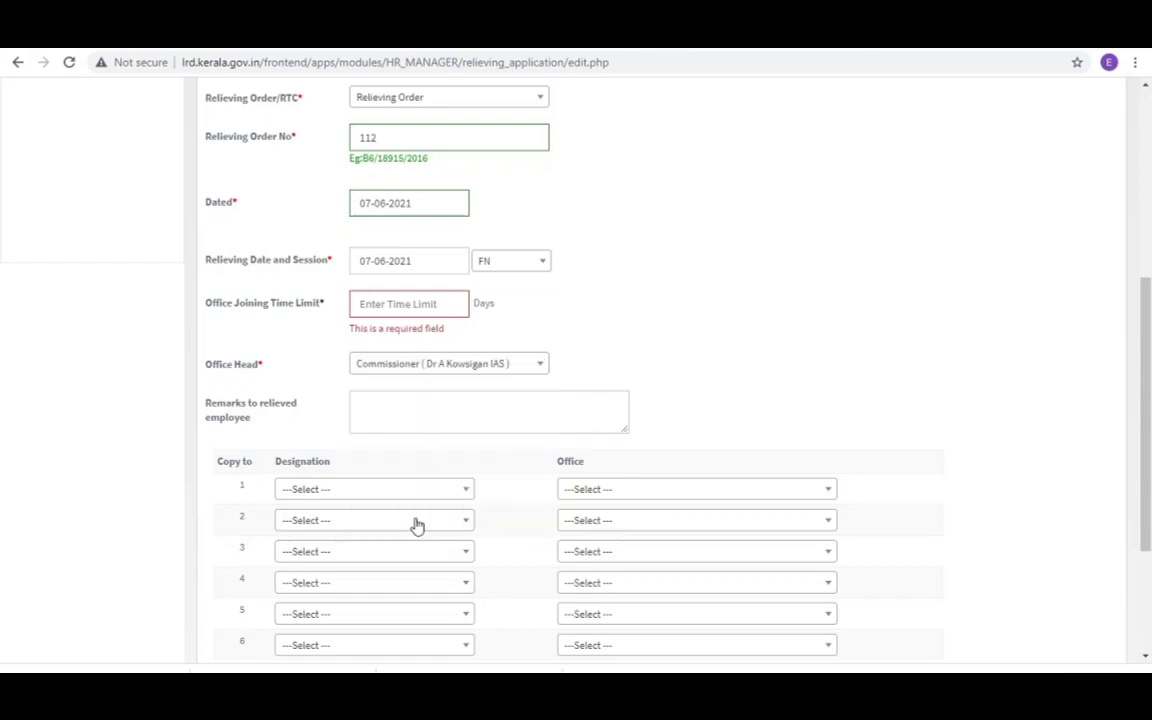
scroll(447, 468, down, 3)
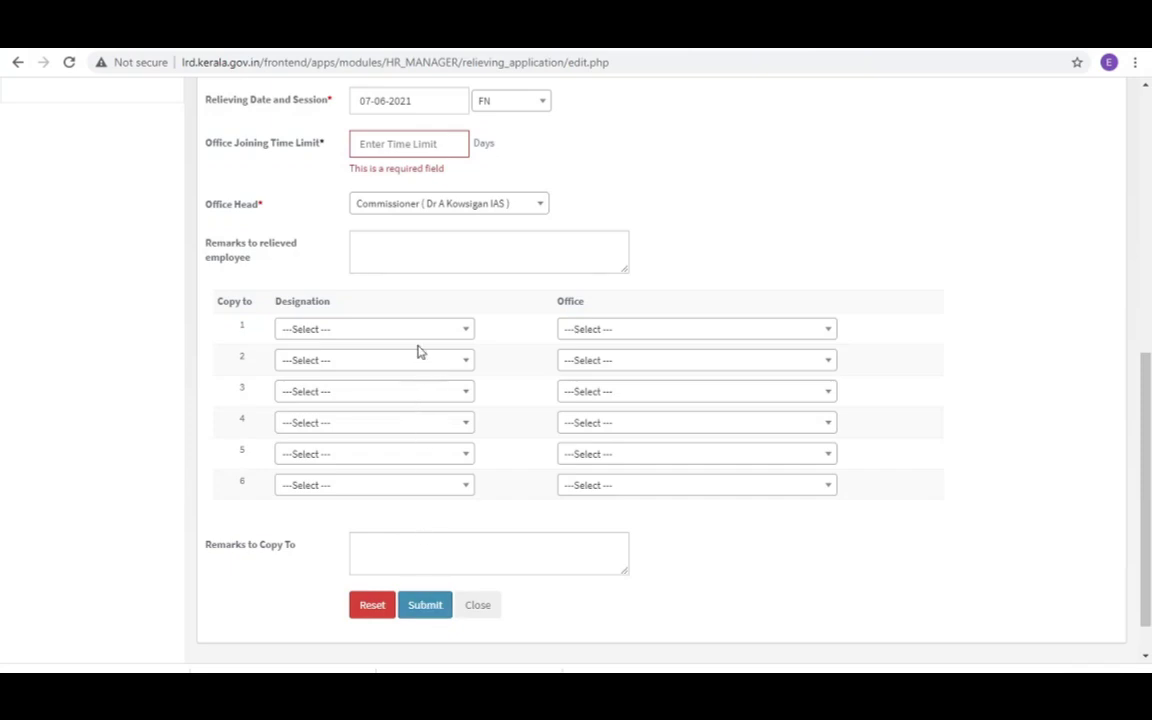
- Add a joining time limit of 1 day, submit the relieving form, and acknowledge success
click(428, 607)
scroll(645, 501, down, 4)
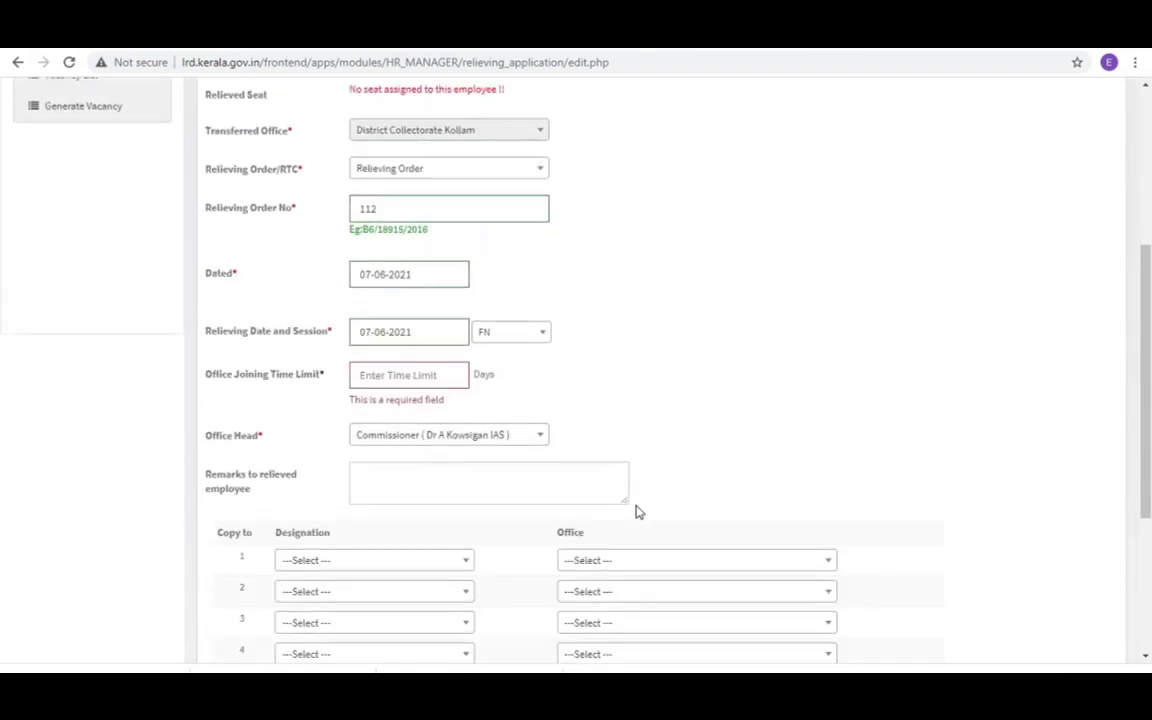
click(380, 267)
text(1)
scroll(450, 350, down, 2)
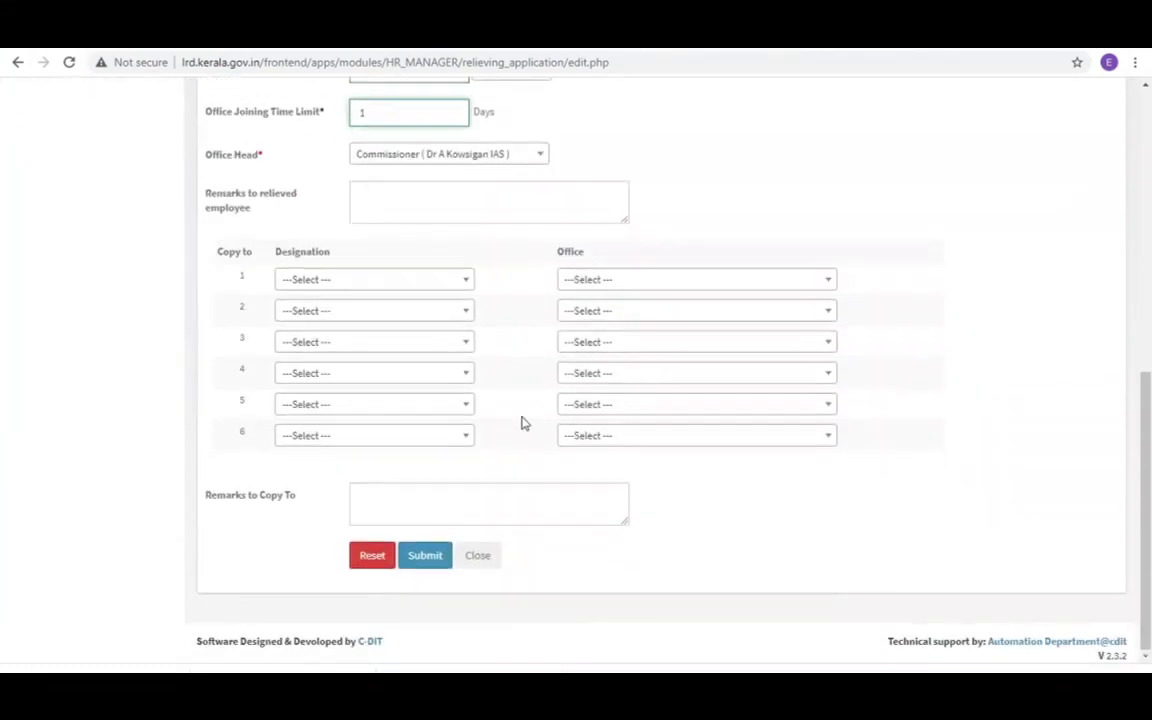
click(430, 555)
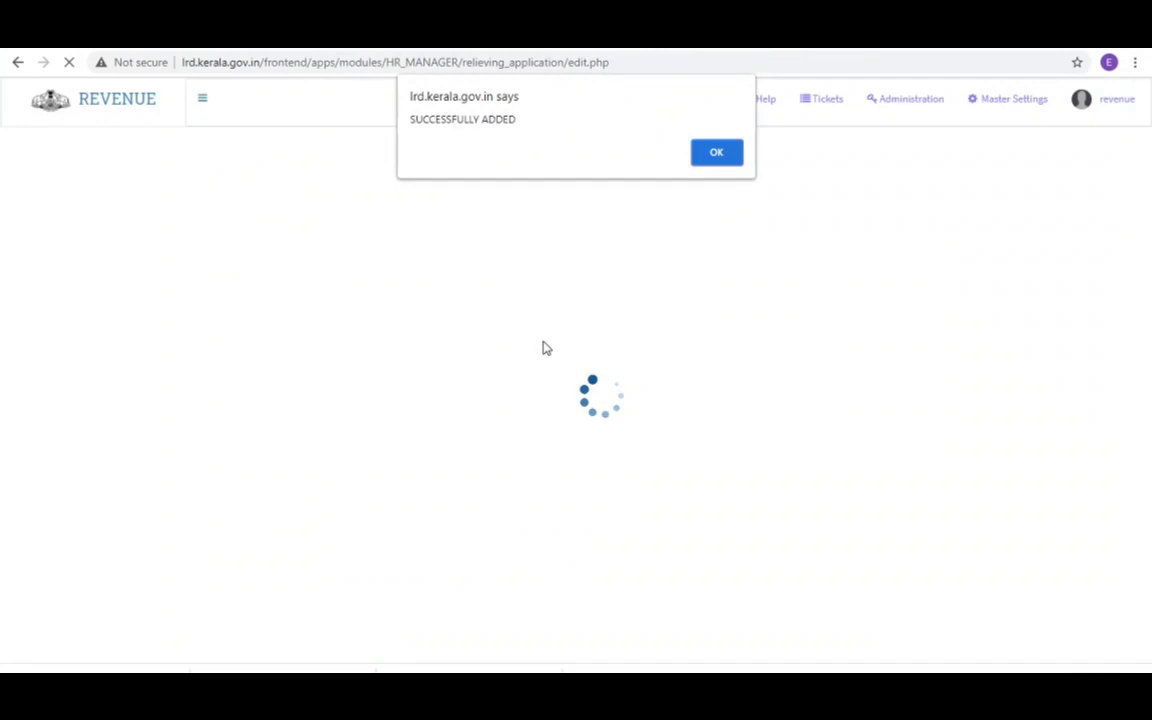
click(712, 155)
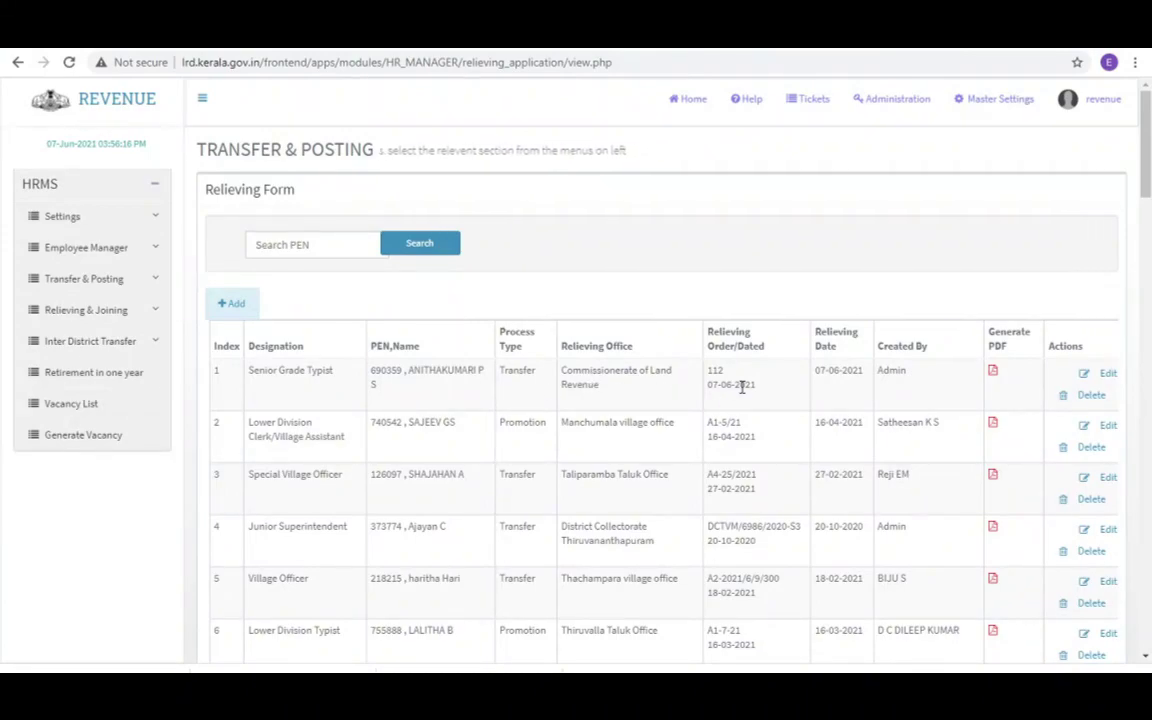
- Generate and review the order 112 relieving PDF, then return to the Relieving Form list
click(993, 375)
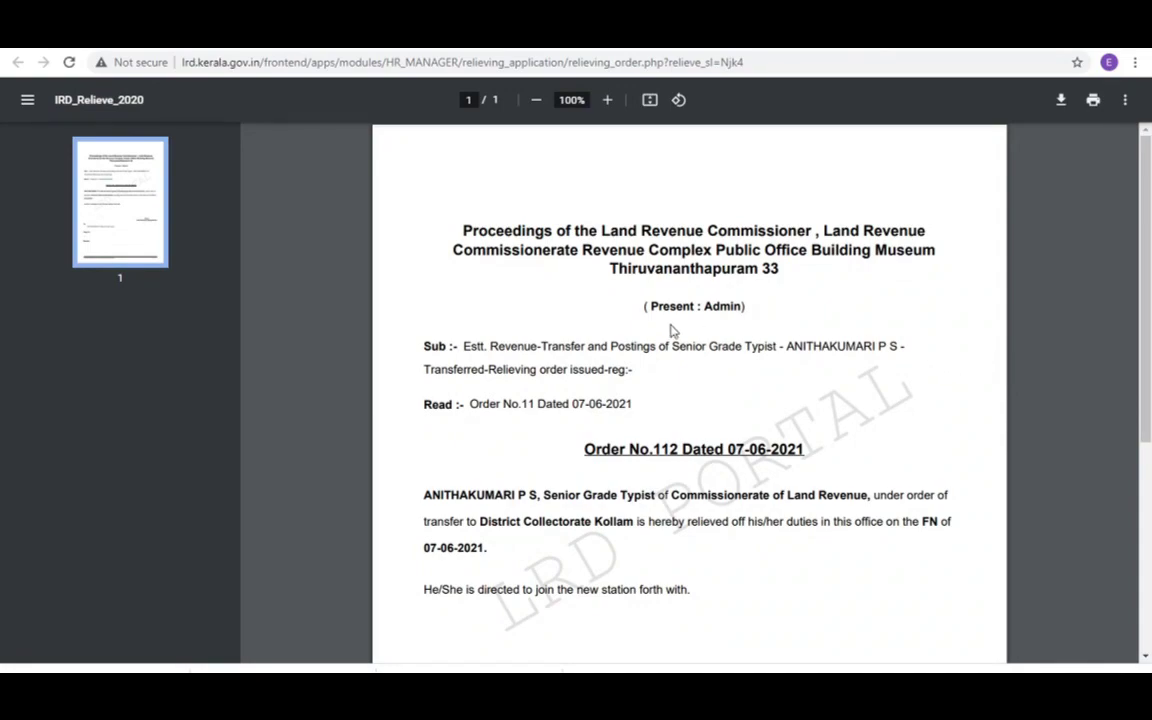
scroll(730, 410, down, 5)
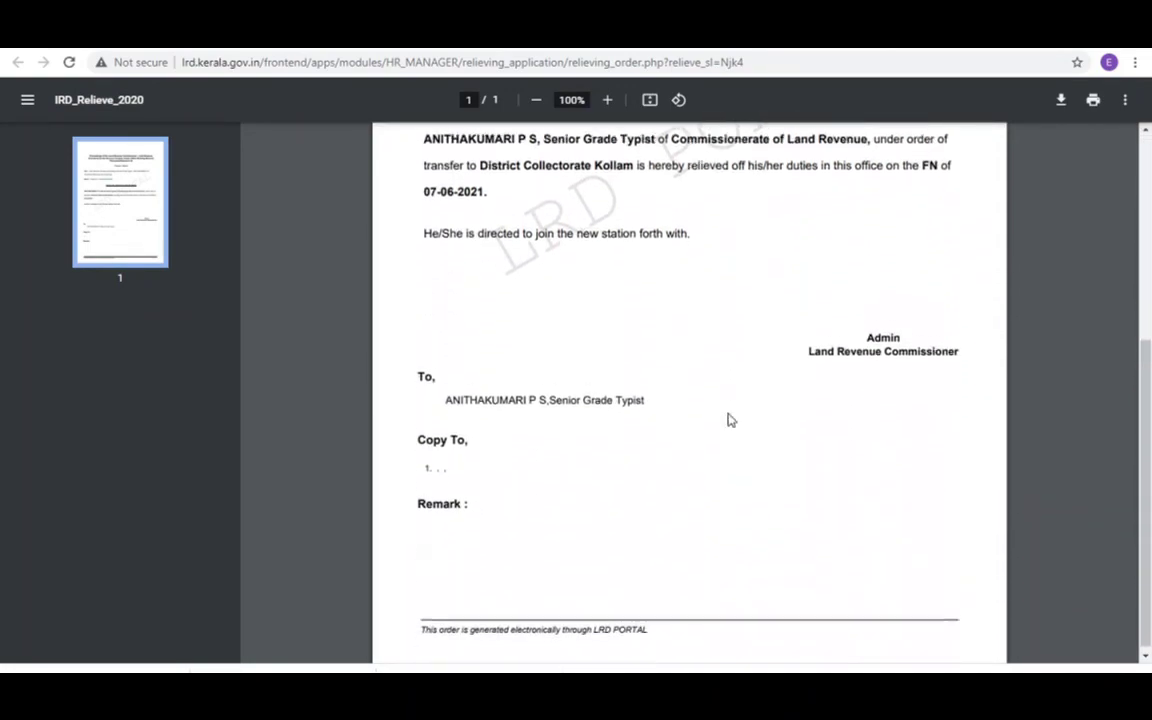
scroll(700, 460, up, 5)
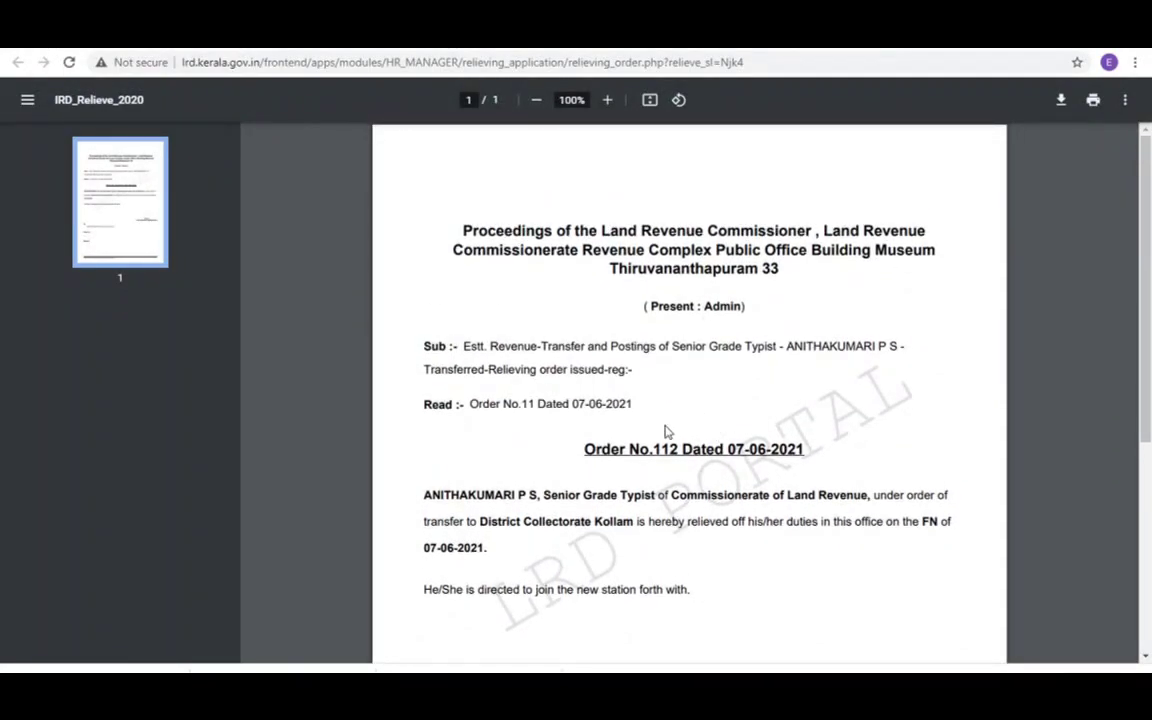
scroll(655, 437, down, 4)
scroll(541, 490, down, 1)
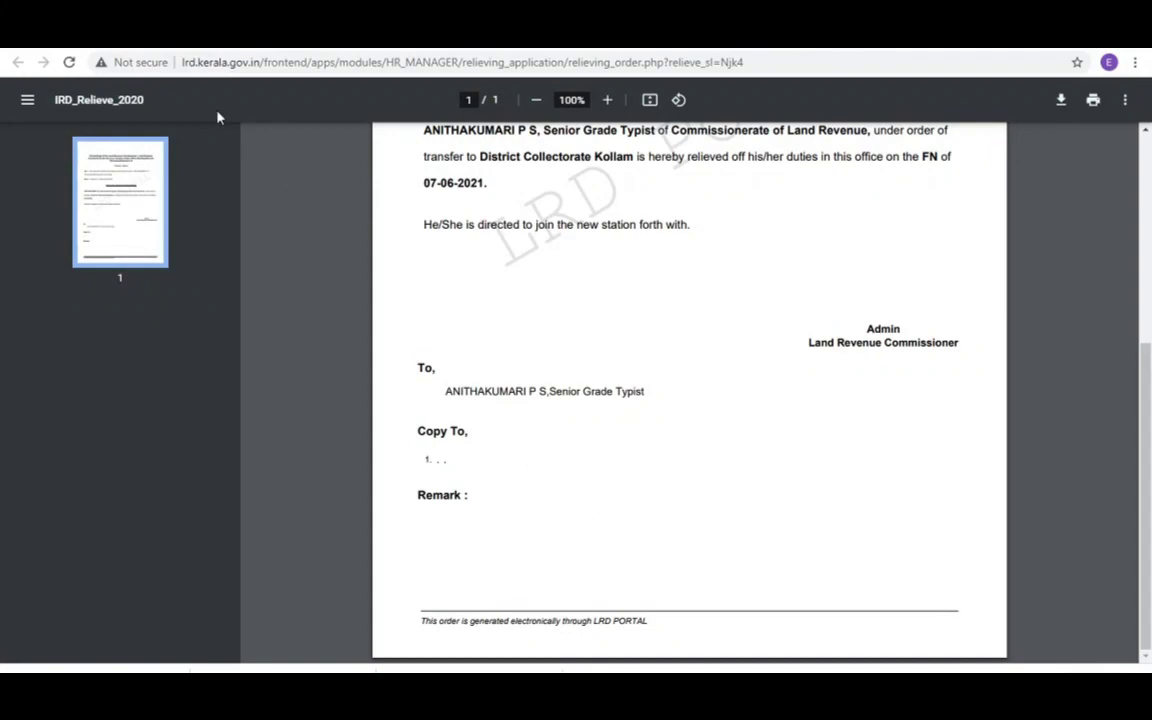
click(186, 47)
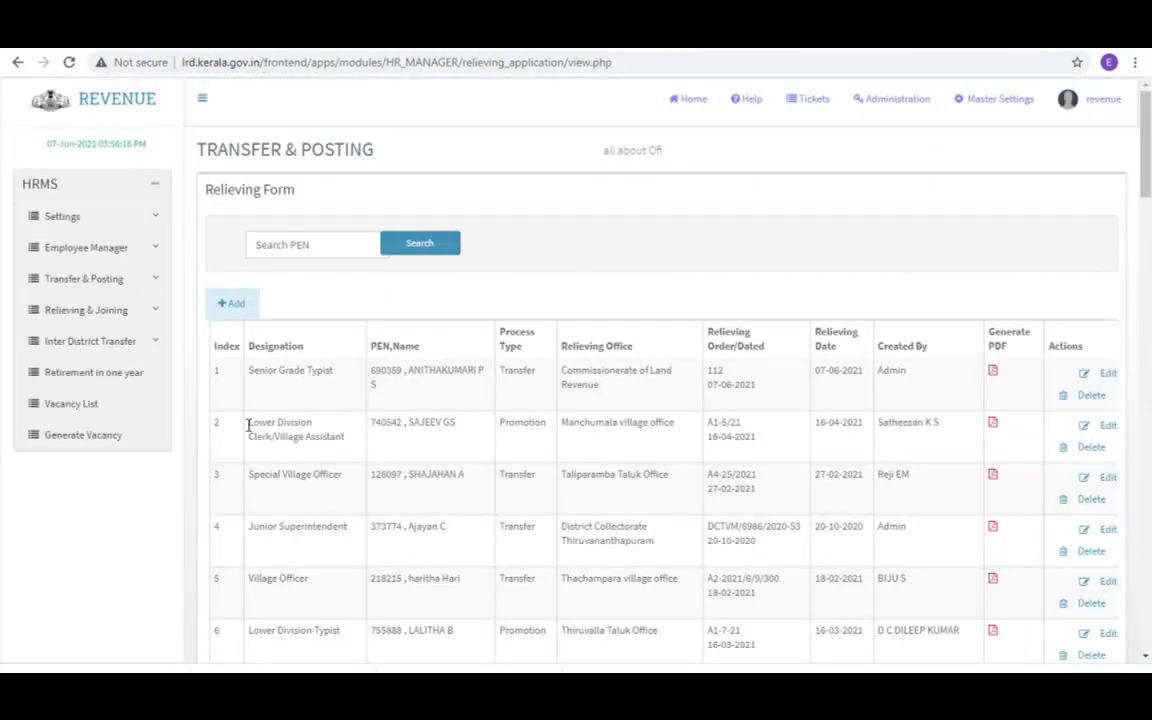
- Open Office Joining under Relieving & Joining and add a new Joining Form
click(148, 316)
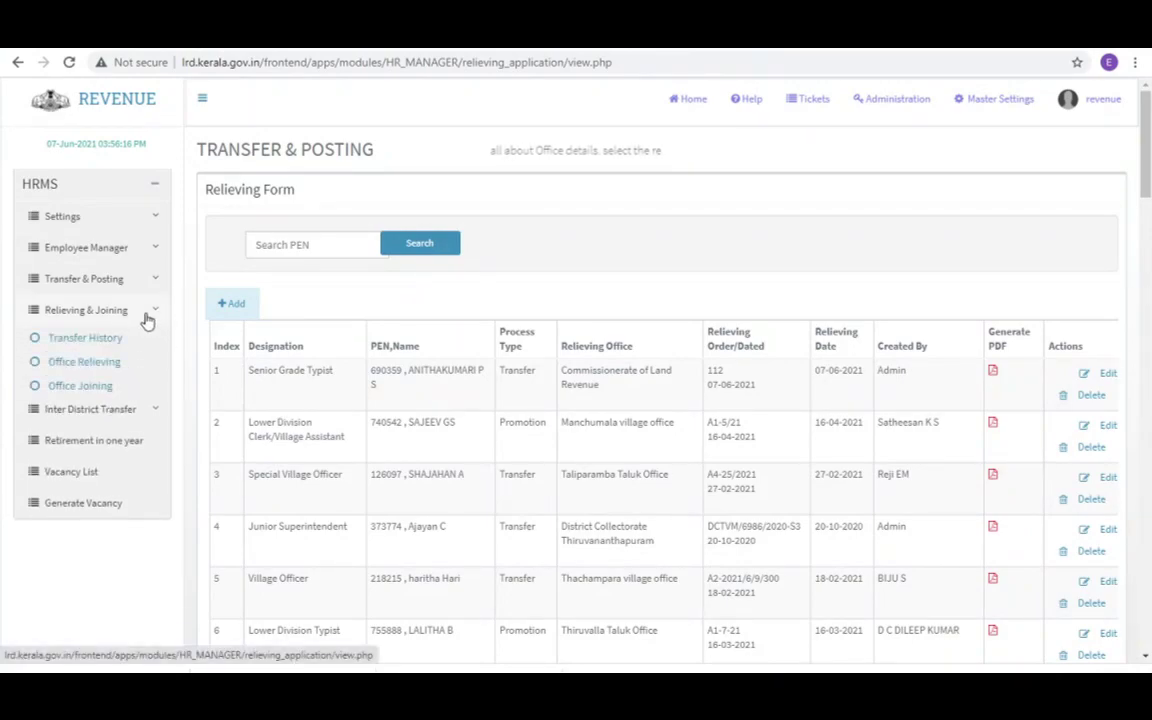
click(68, 388)
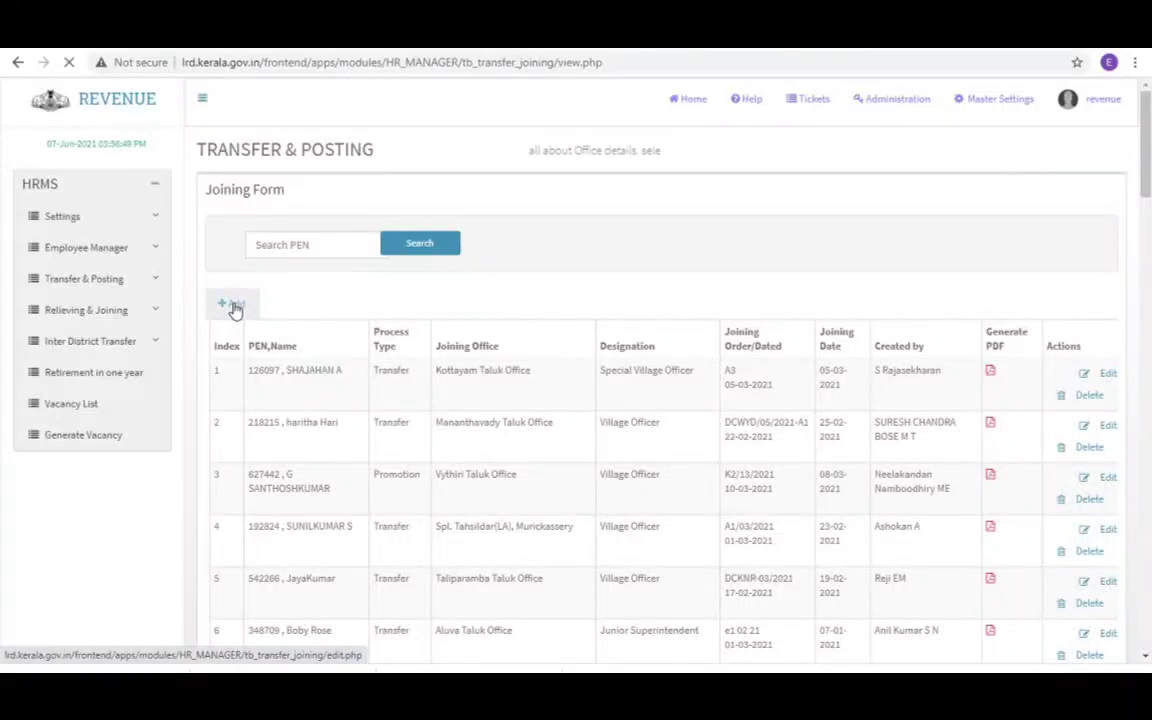
click(234, 305)
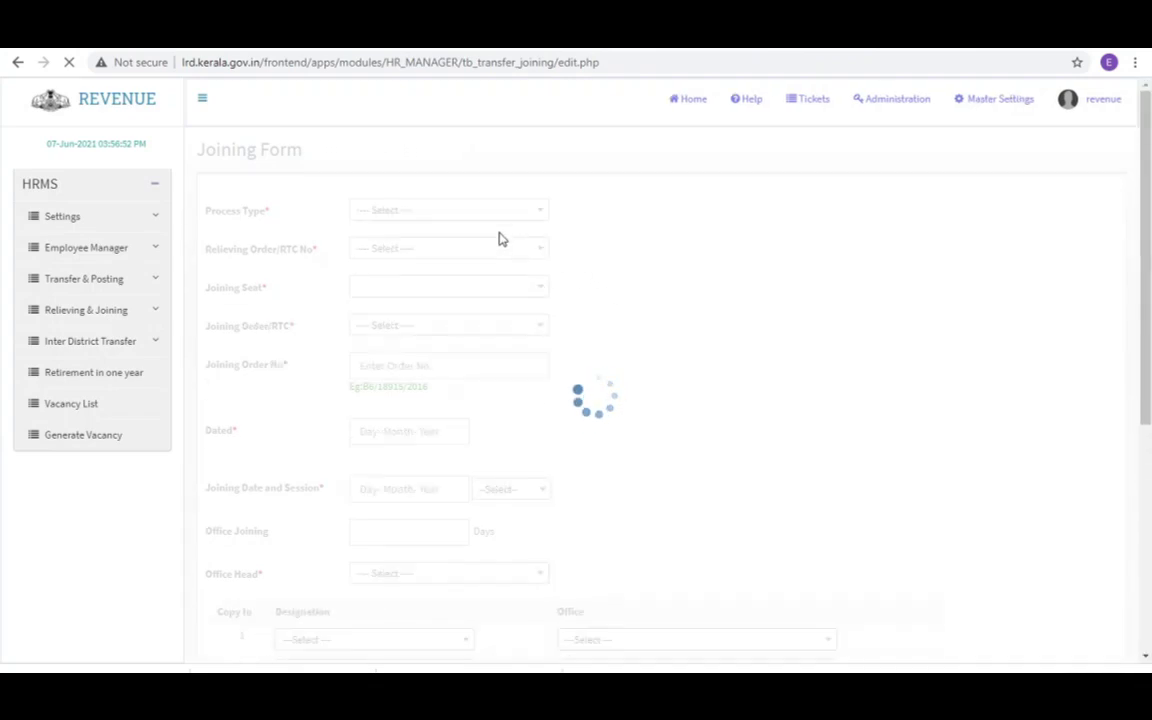
- Set process type to Transfer and link relieving order 112
click(410, 212)
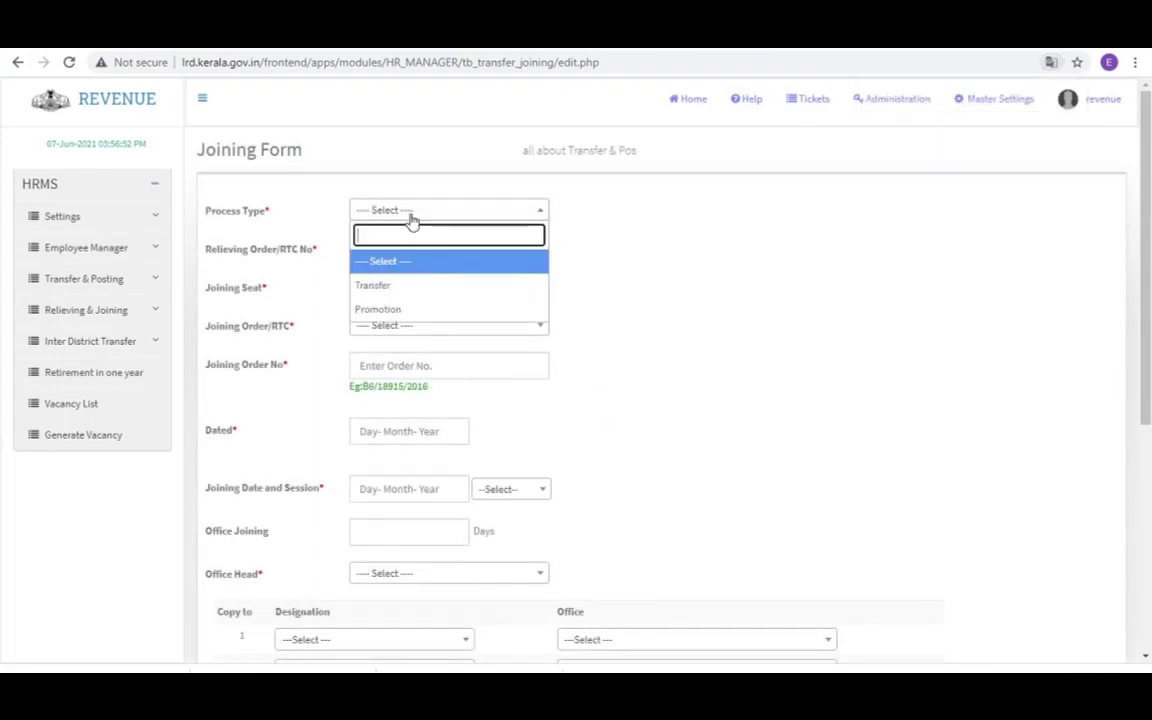
click(390, 288)
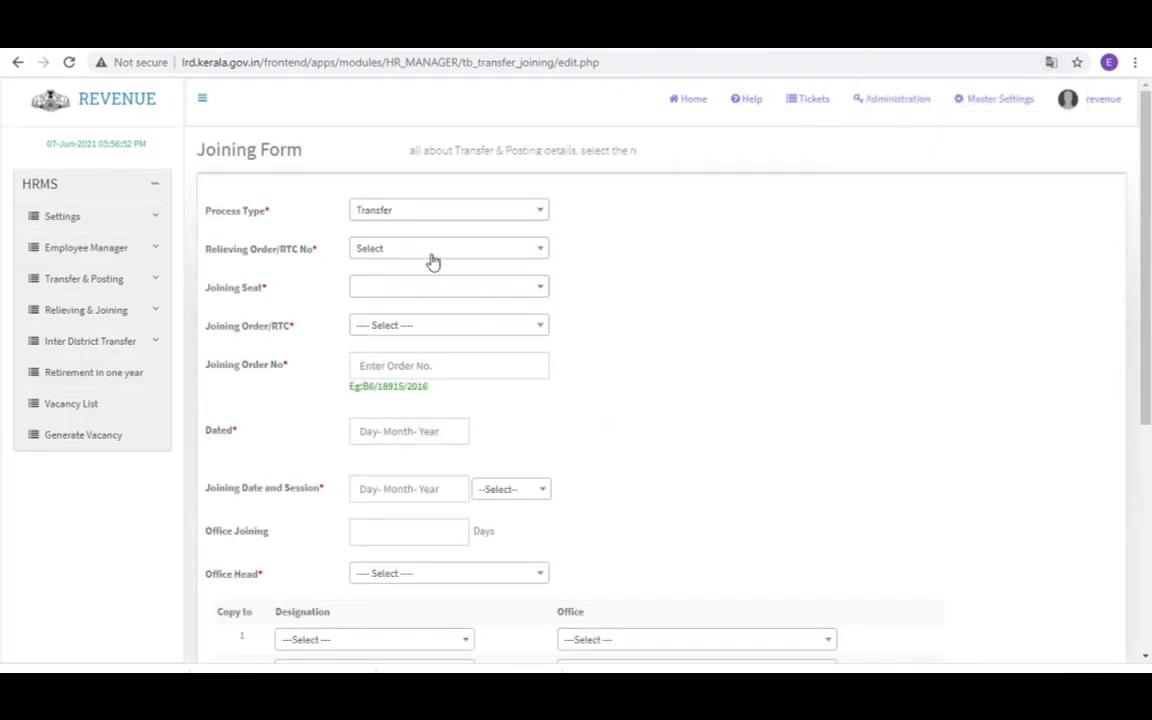
click(399, 248)
scroll(411, 406, down, 5)
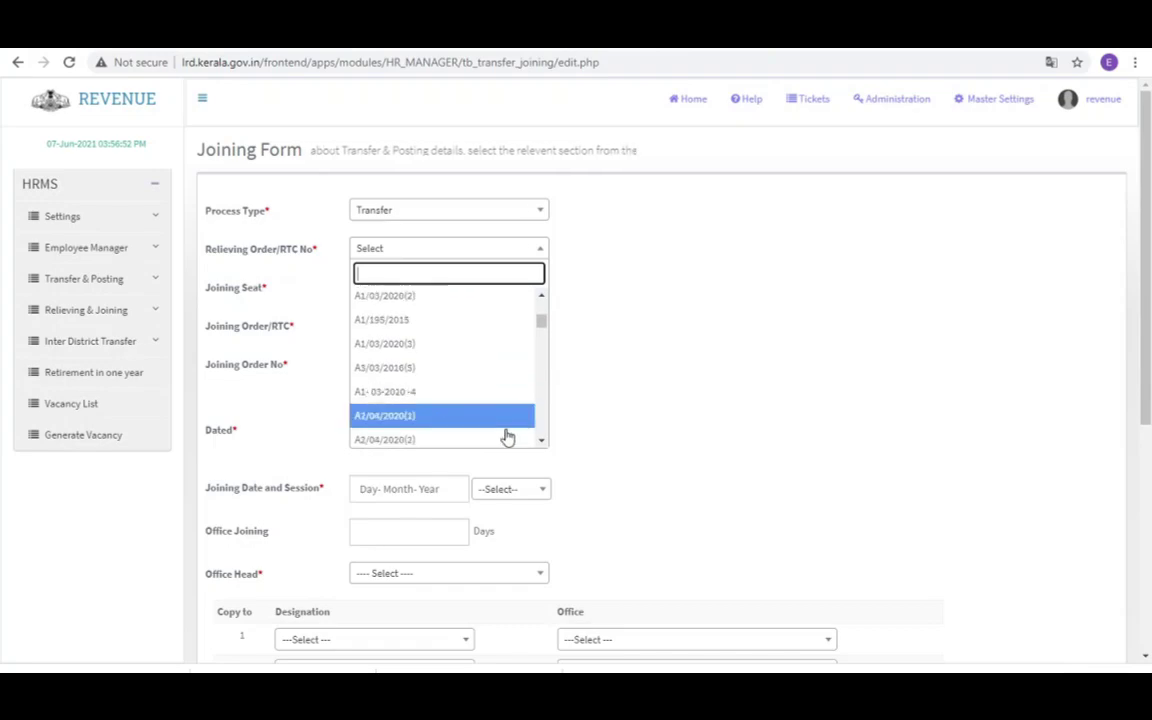
drag(540, 325, 540, 428)
click(376, 440)
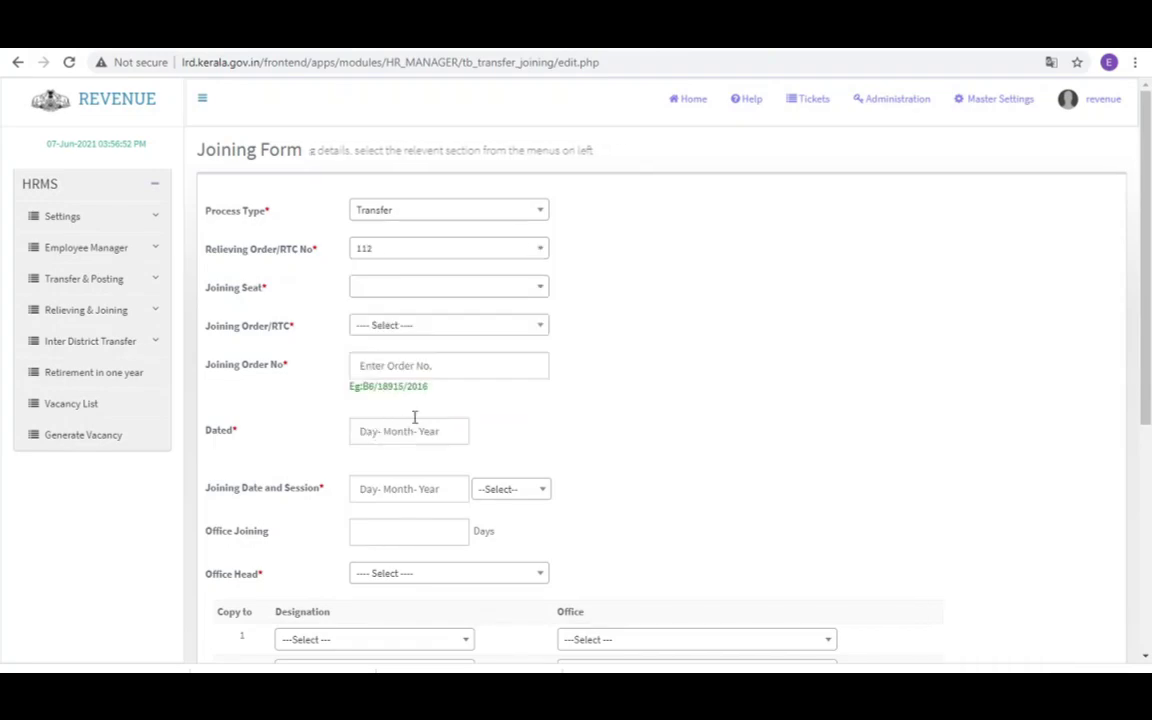
- Check the joining seat choices without selecting one, then review the remaining fields
scroll(522, 429, down, 2)
click(395, 265)
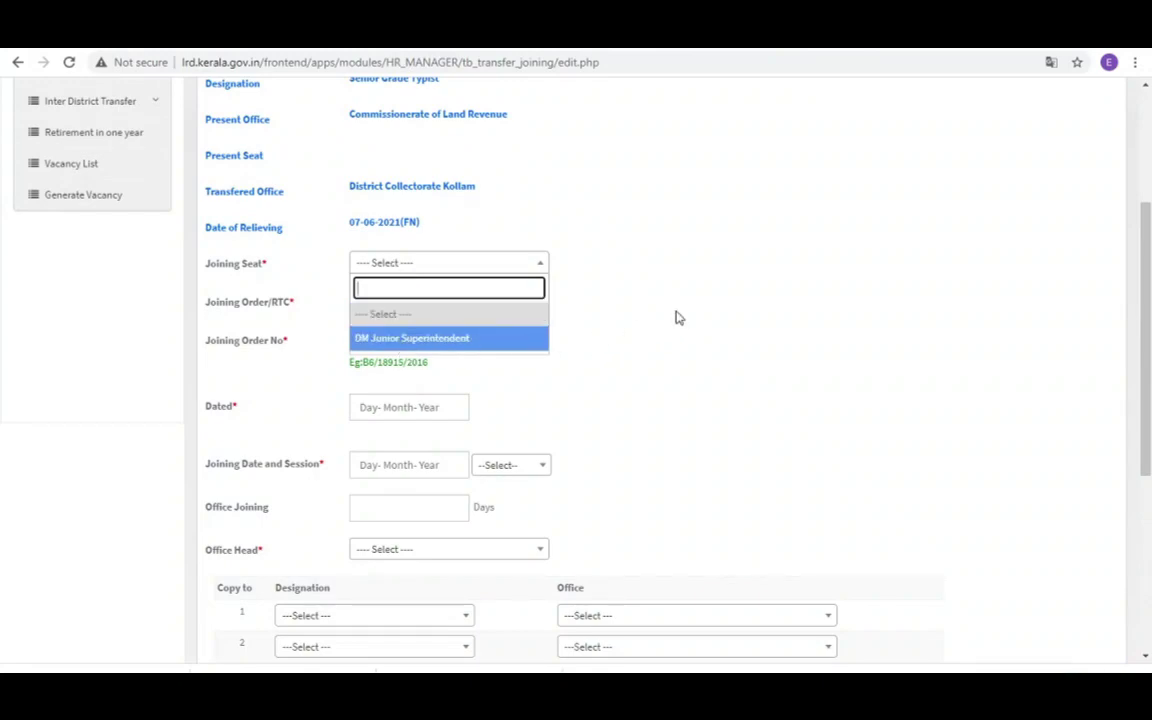
triple_click(339, 325)
click(441, 329)
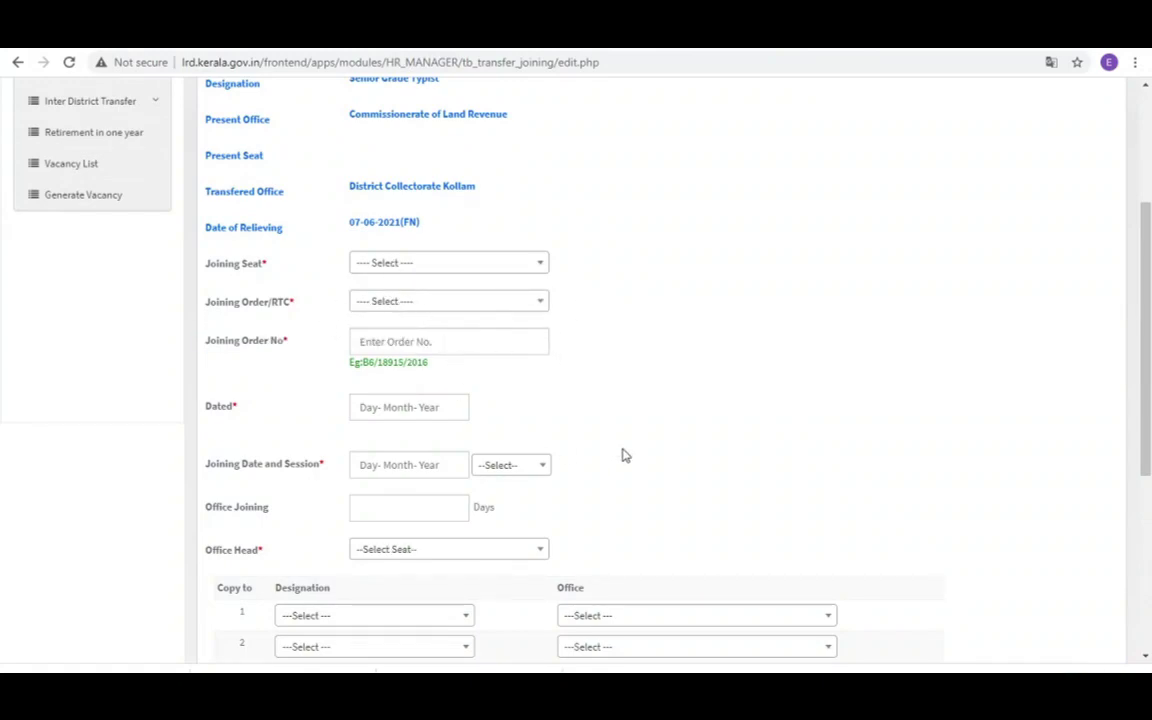
scroll(620, 456, down, 3)
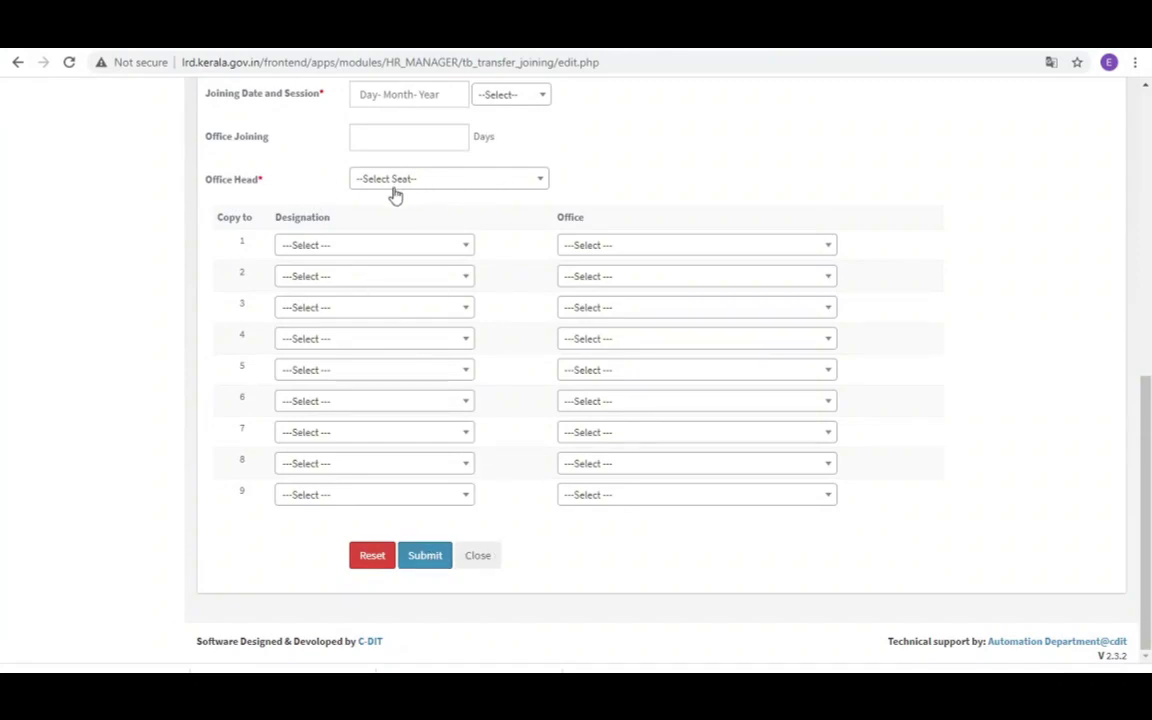
scroll(465, 468, up, 2)
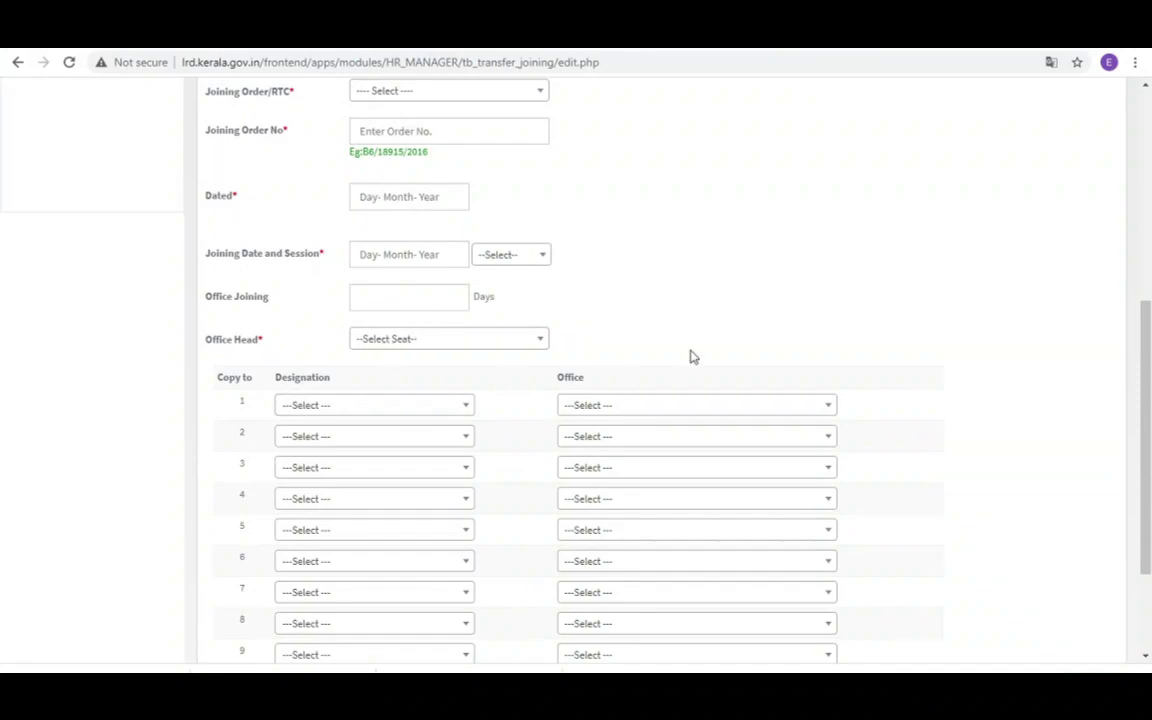
scroll(532, 460, down, 2)
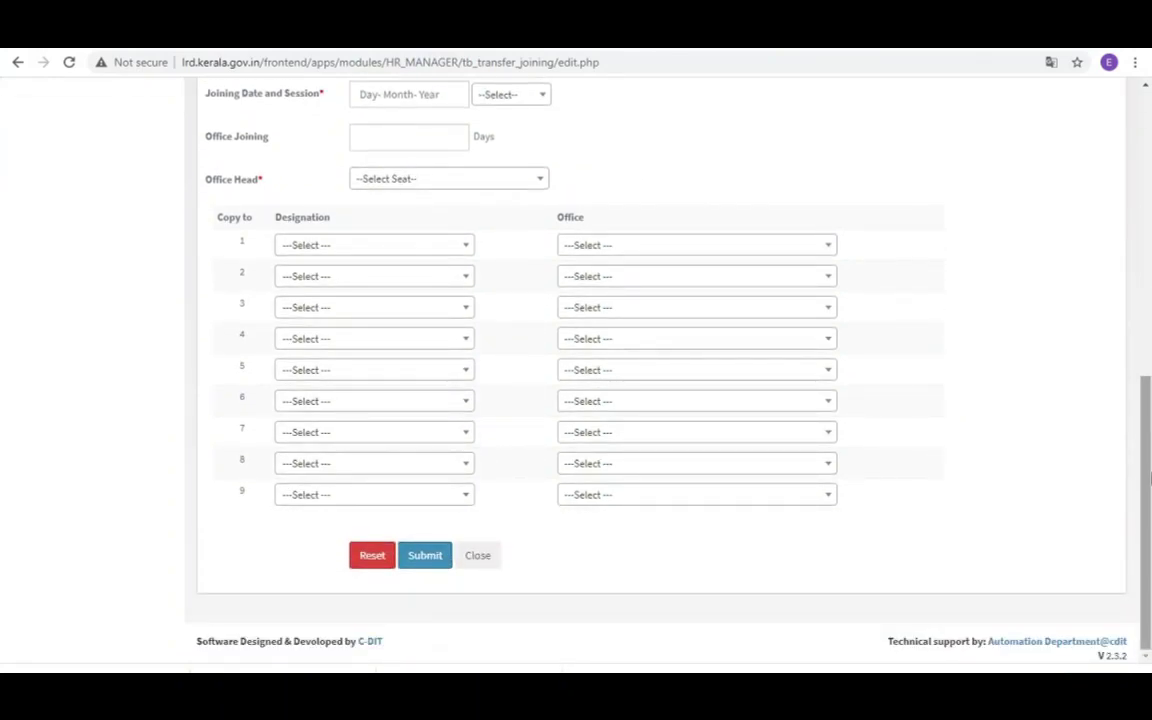
drag(1147, 508, 1134, 154)
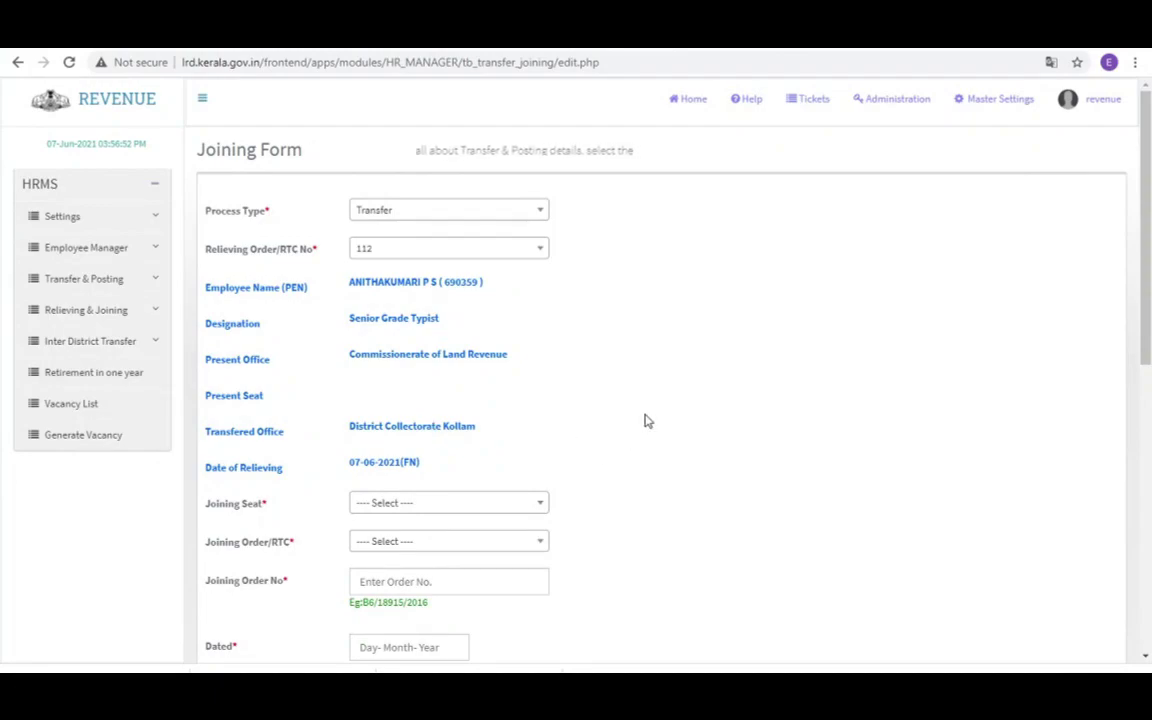
- Go back to the Revenue Apps home page, leaving the joining form unsubmitted
click(691, 102)
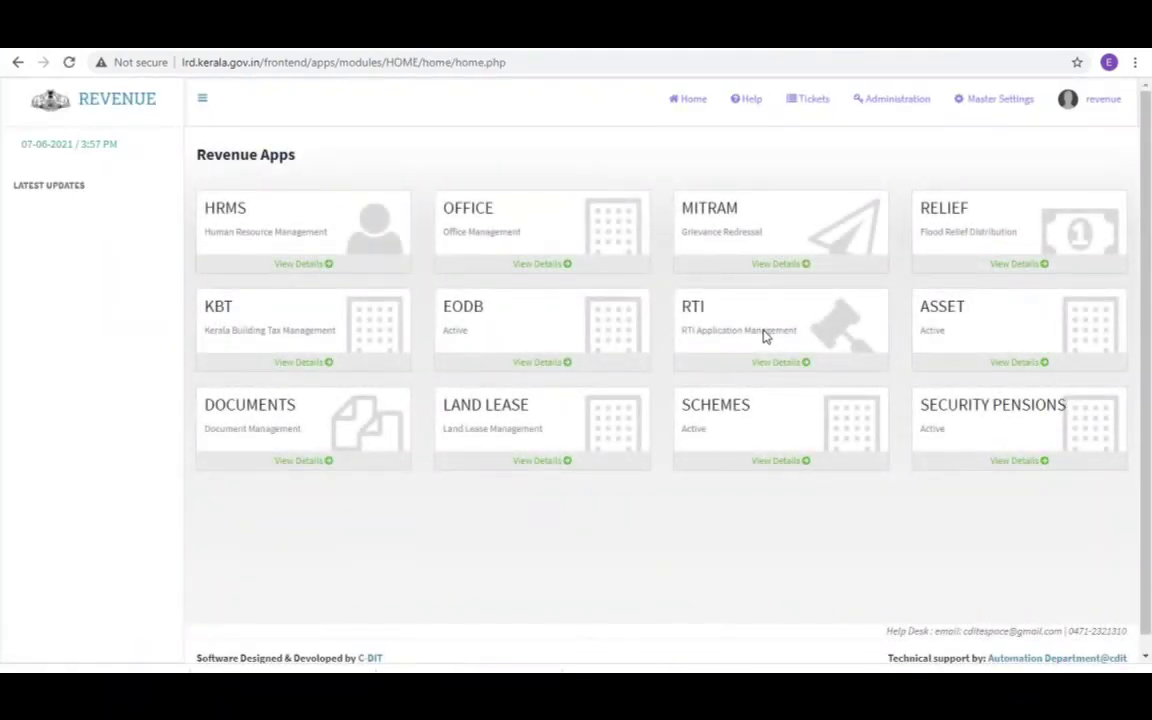